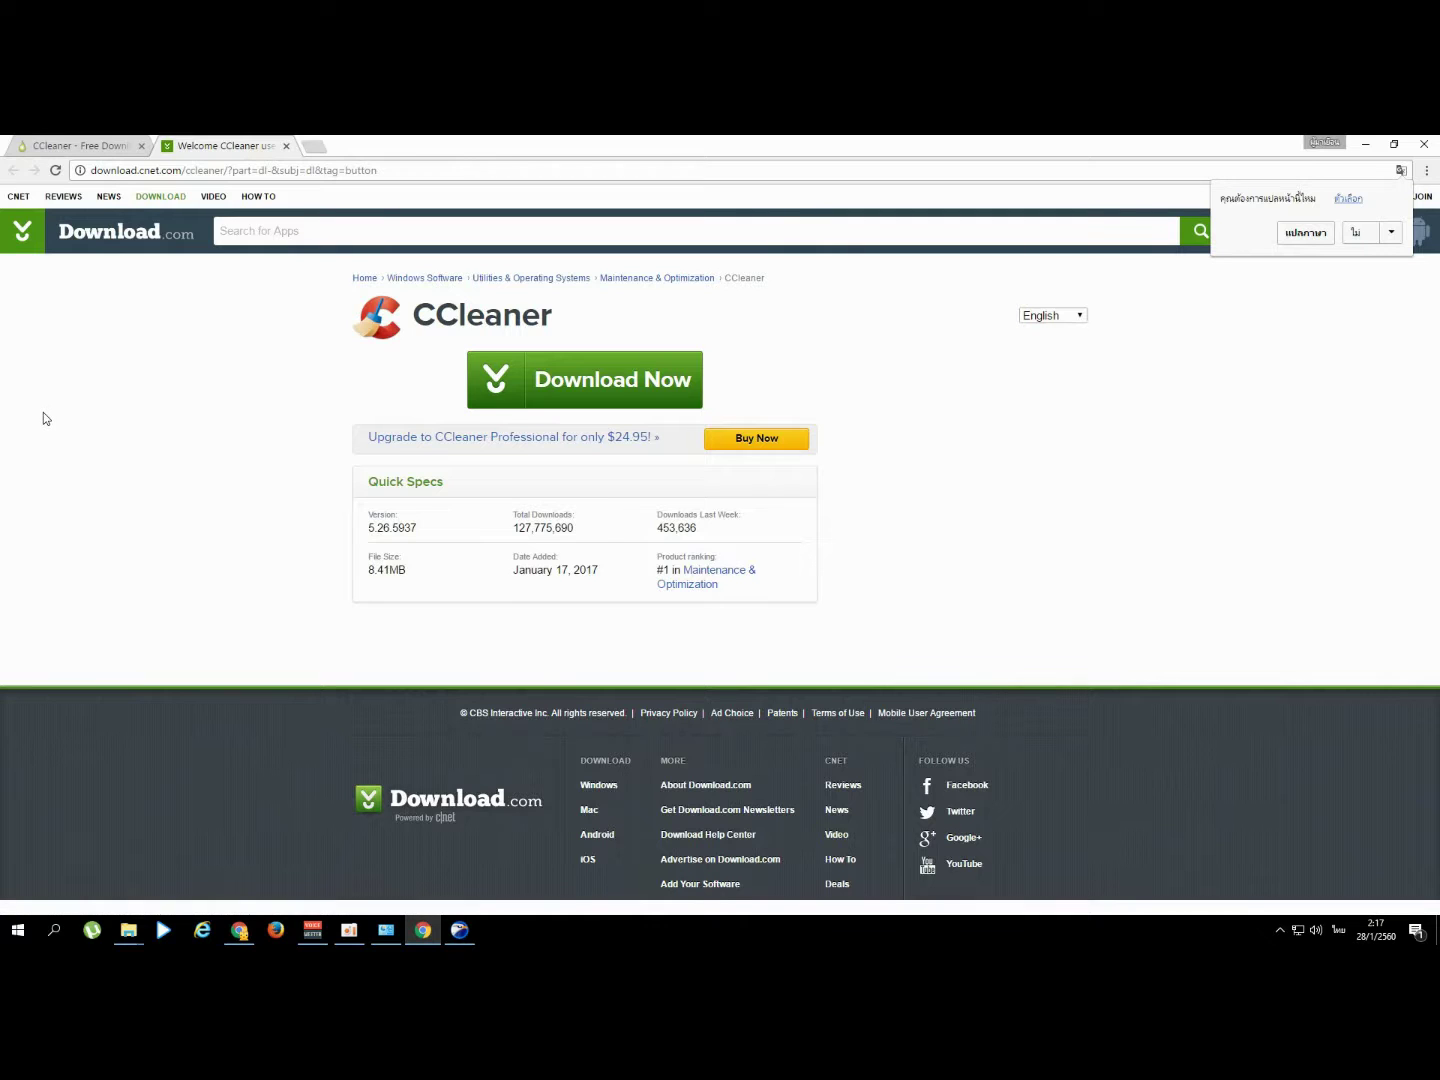
left_click(583, 385)
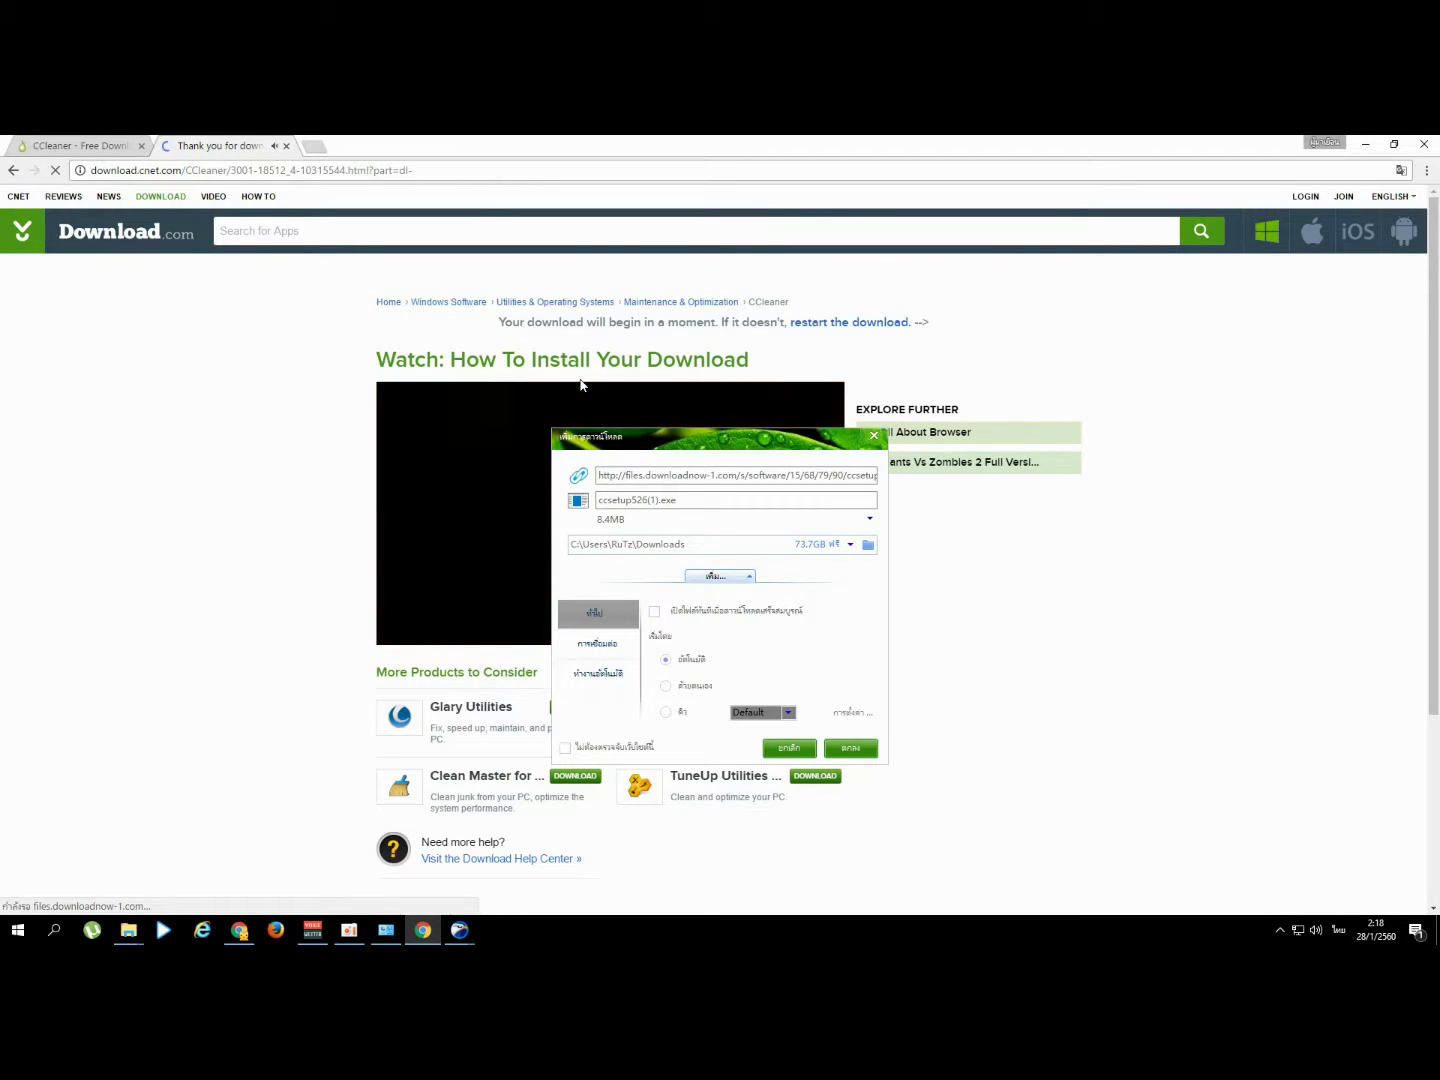
left_click(511, 436)
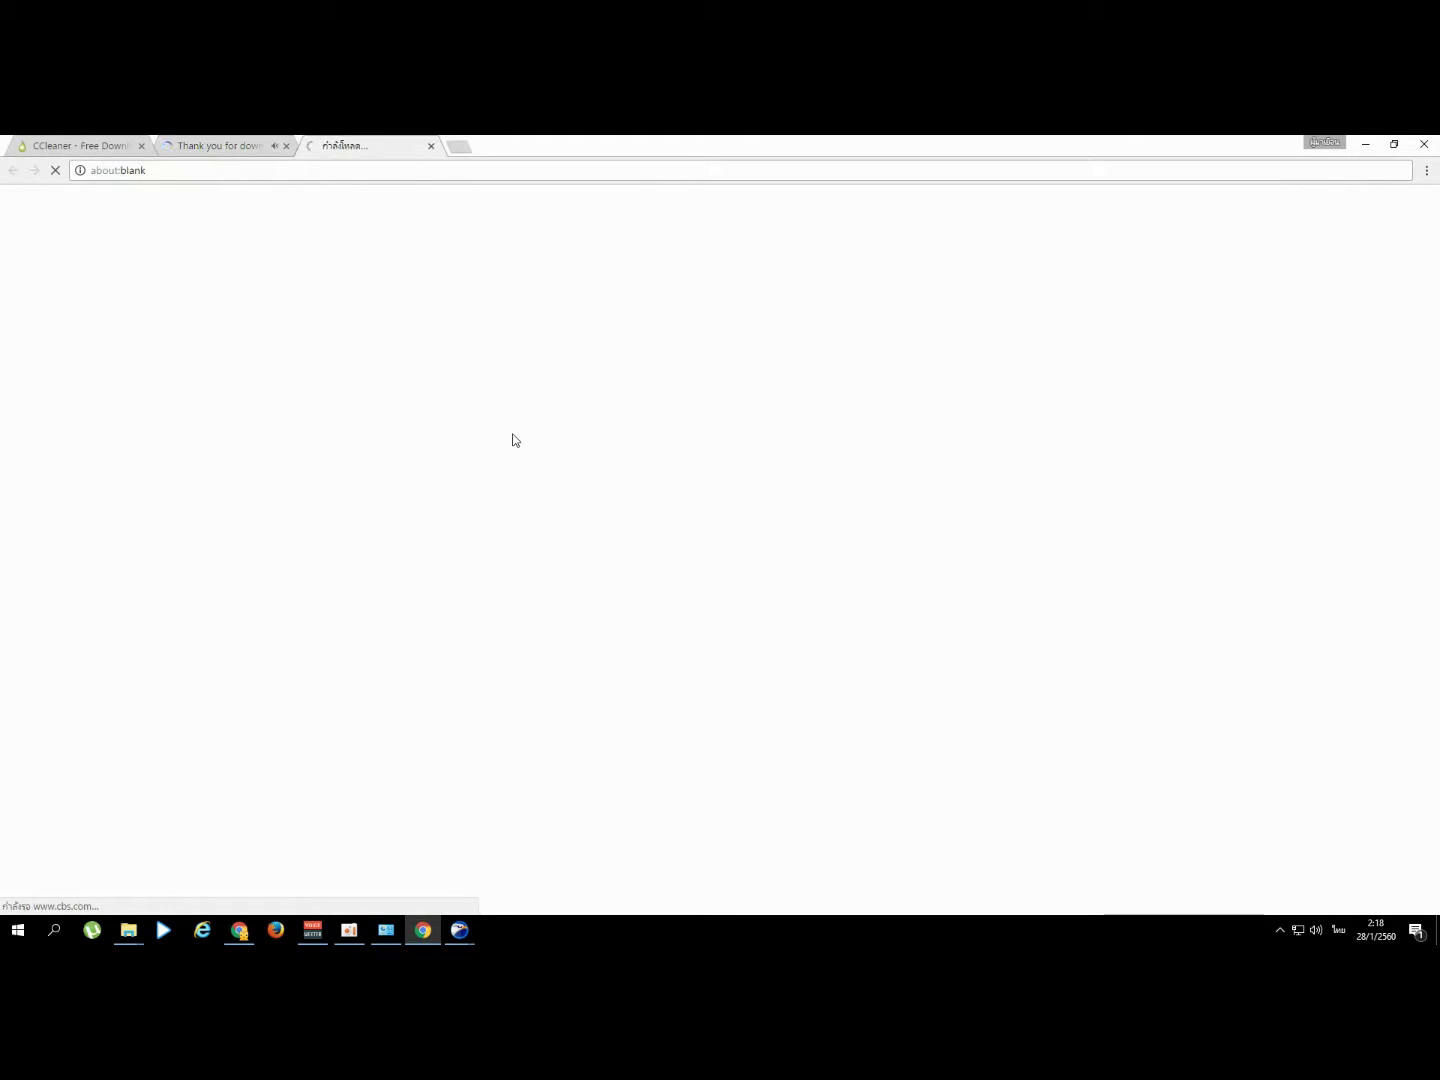
left_click(431, 147)
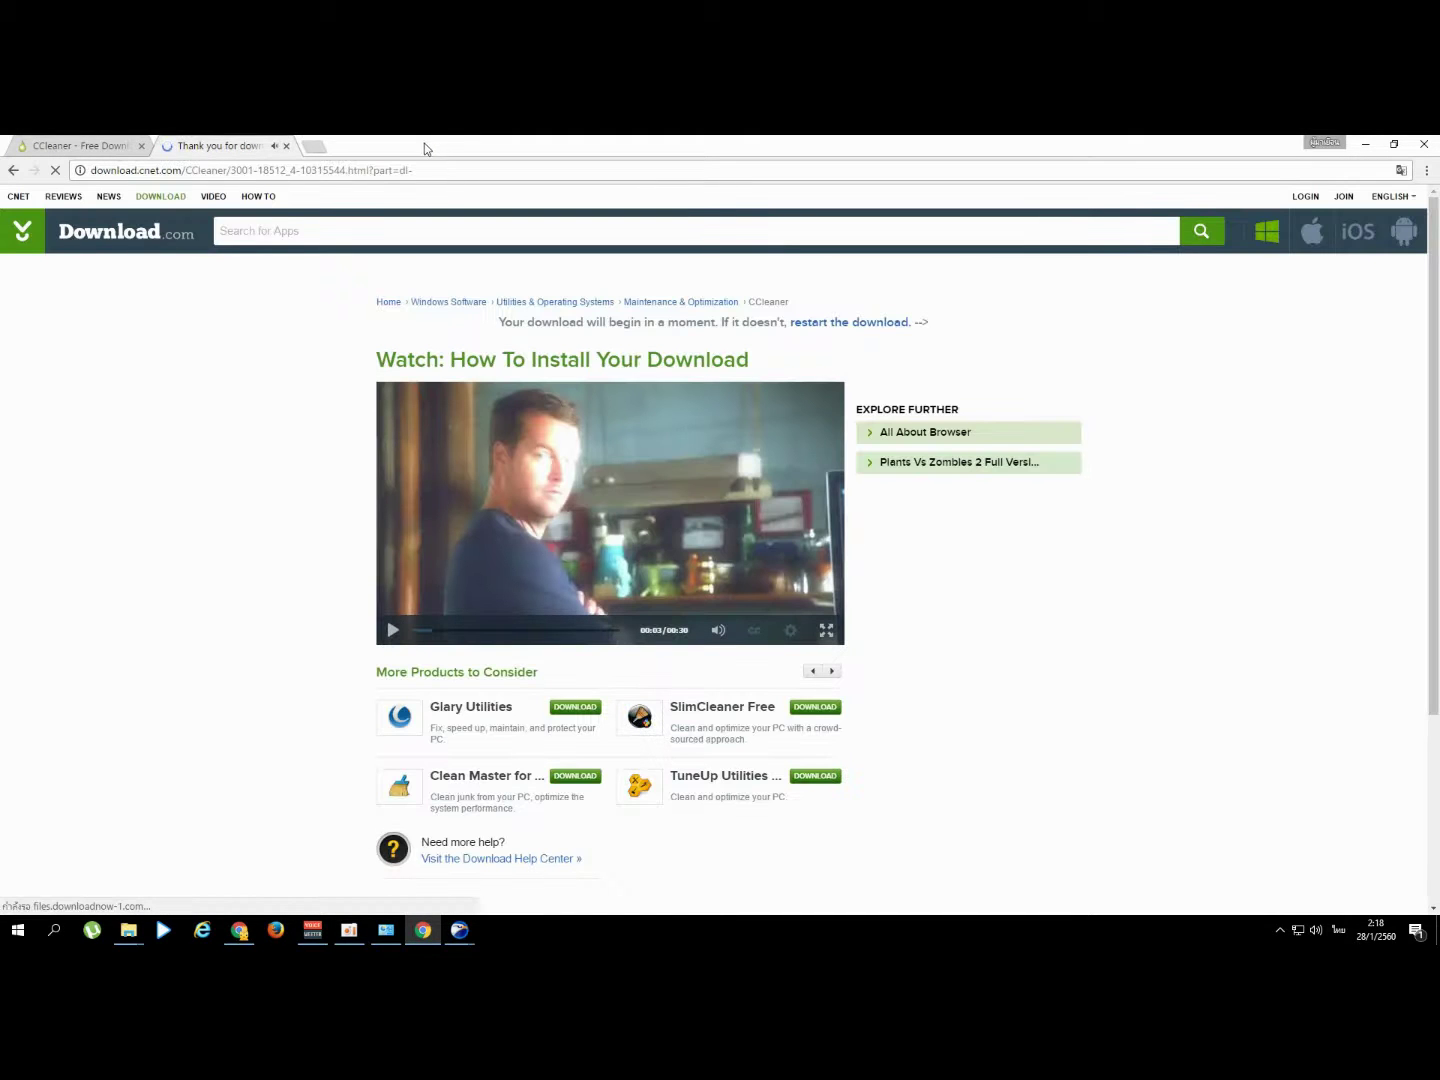
left_click(460, 931)
left_click(507, 879)
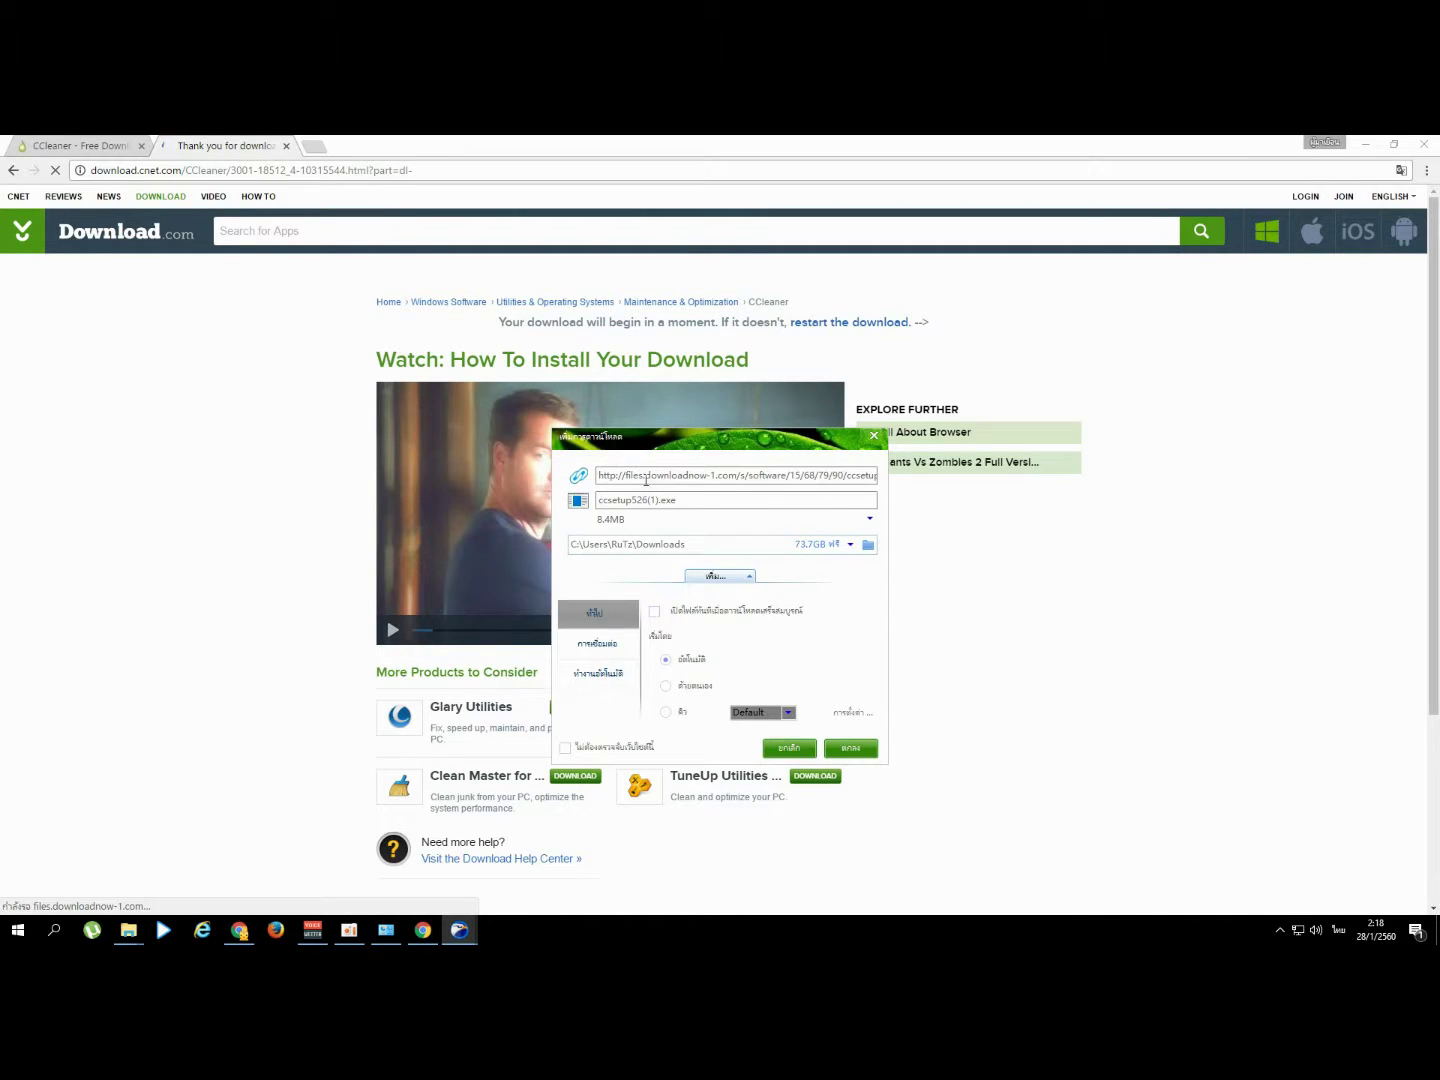
left_click(790, 751)
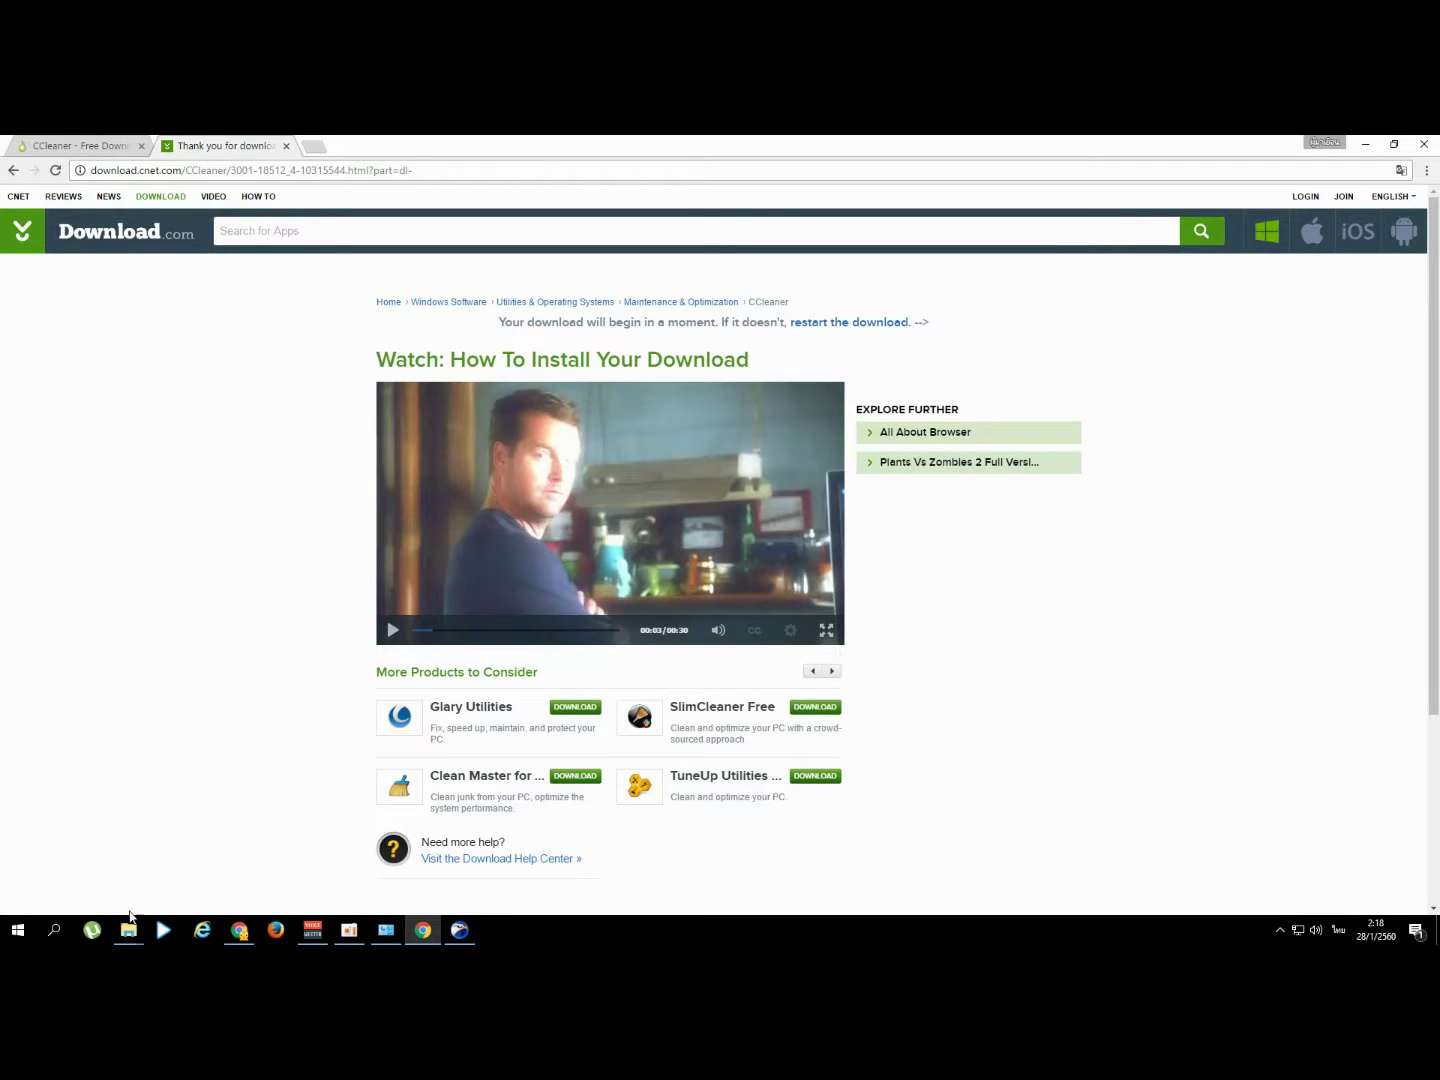
Step: Open the Downloads folder and launch the ccsetup526 installer, minimizing the other windows around it
mouse_move(133, 933)
left_click(177, 876)
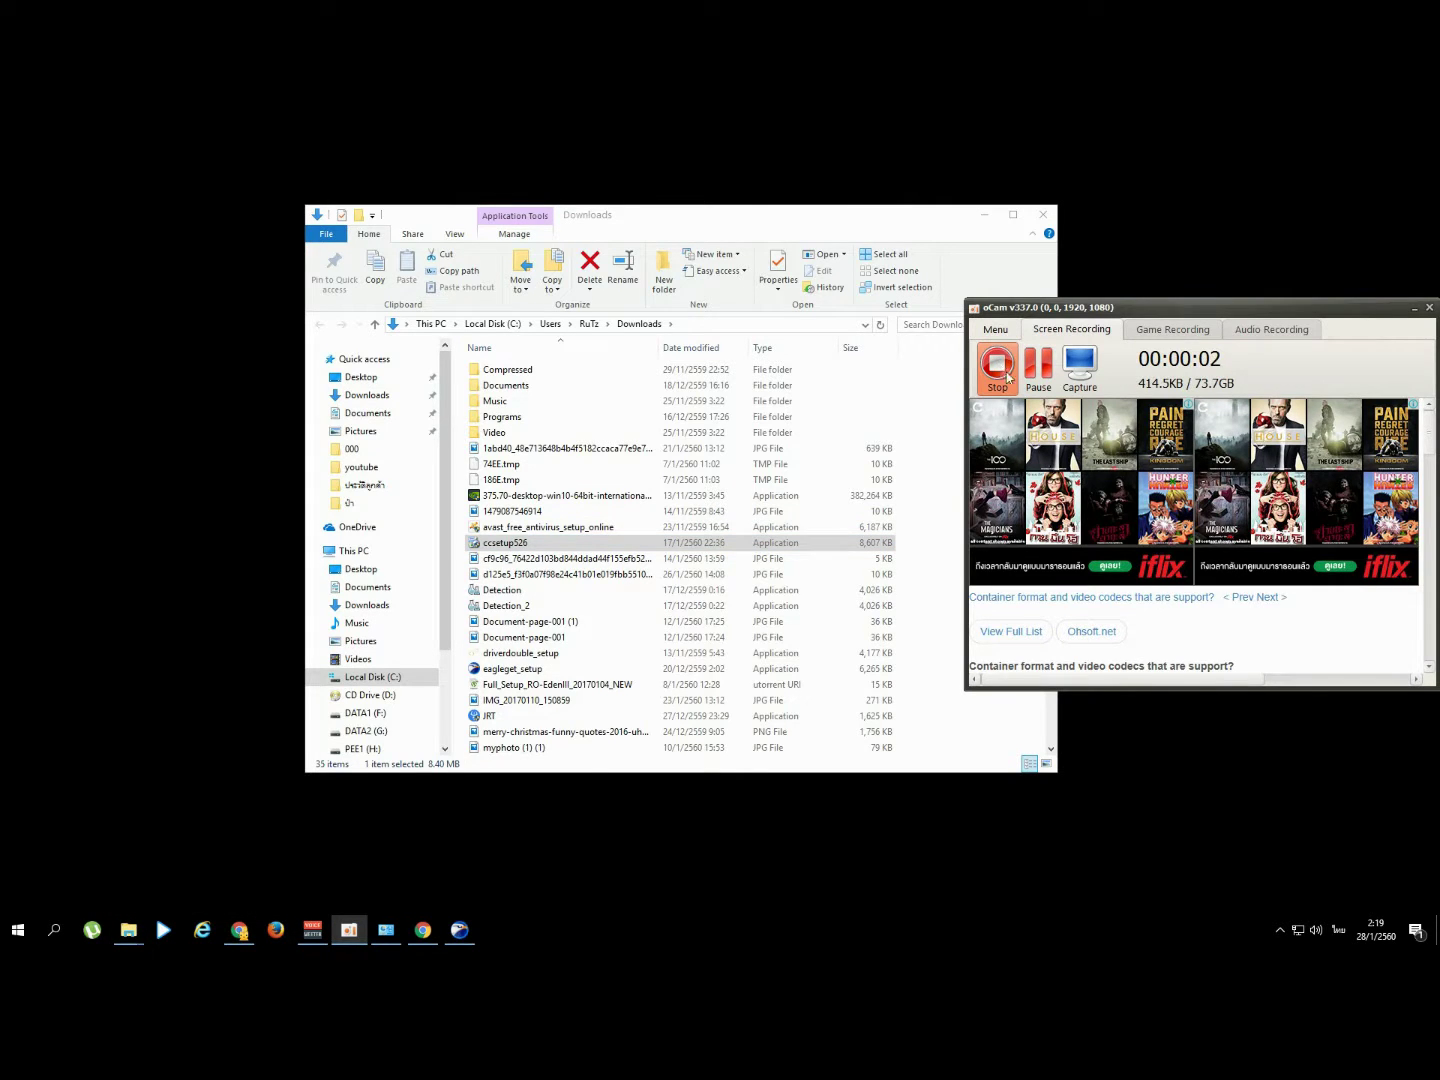
left_click(1414, 308)
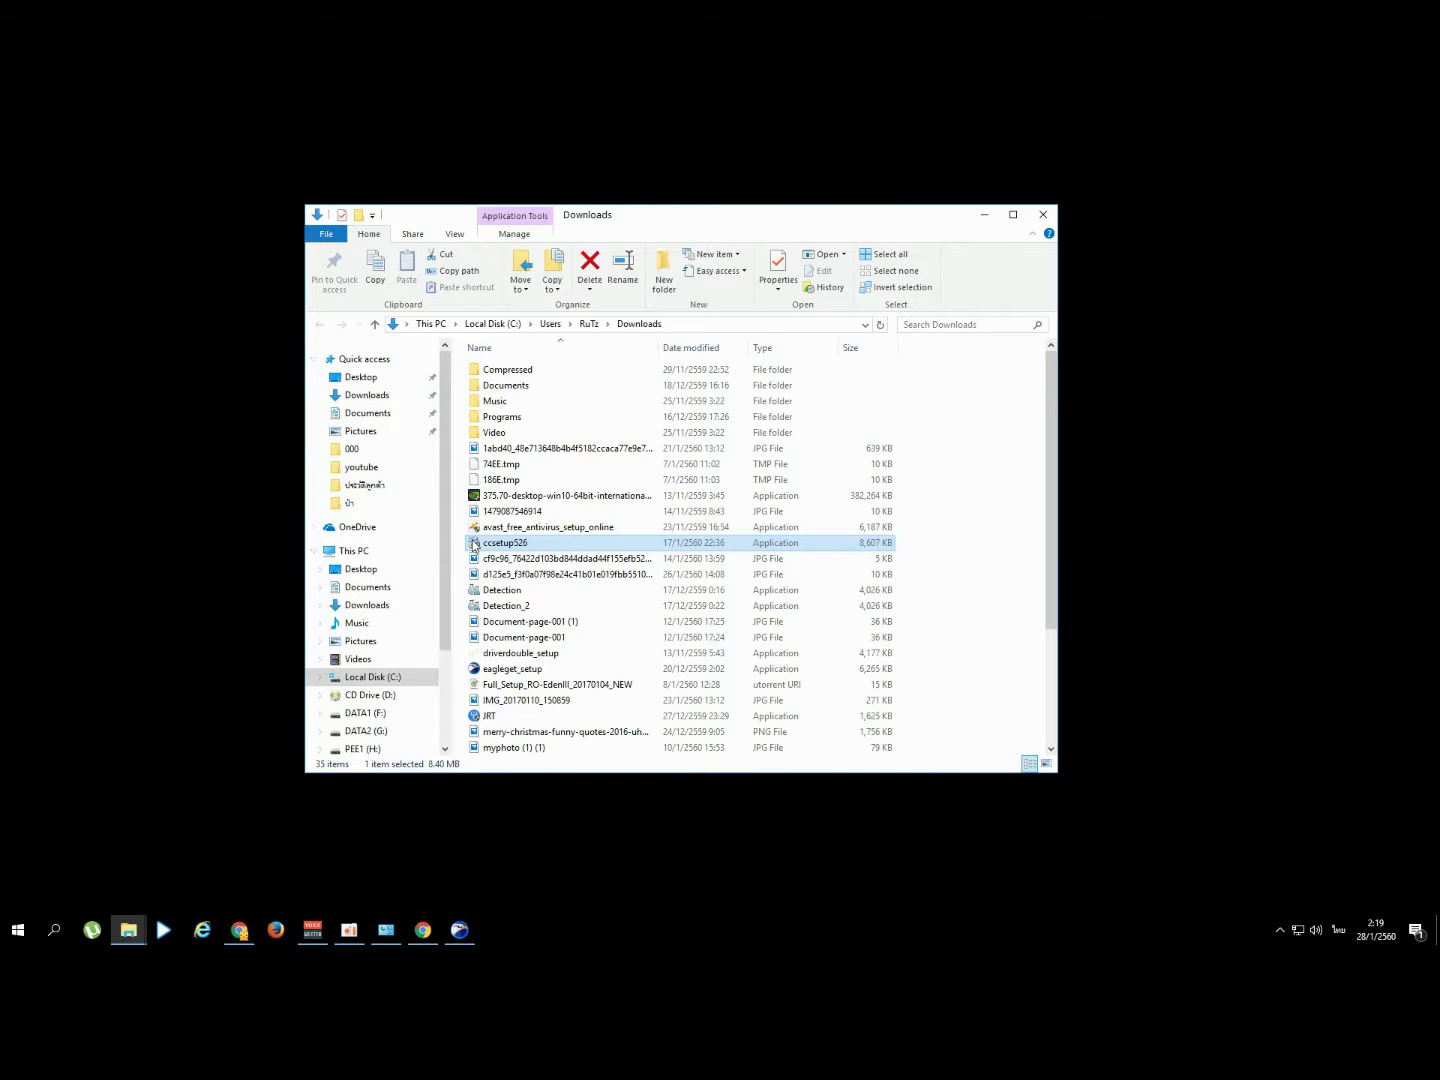
left_click(518, 545)
left_click(990, 606)
double_click(525, 545)
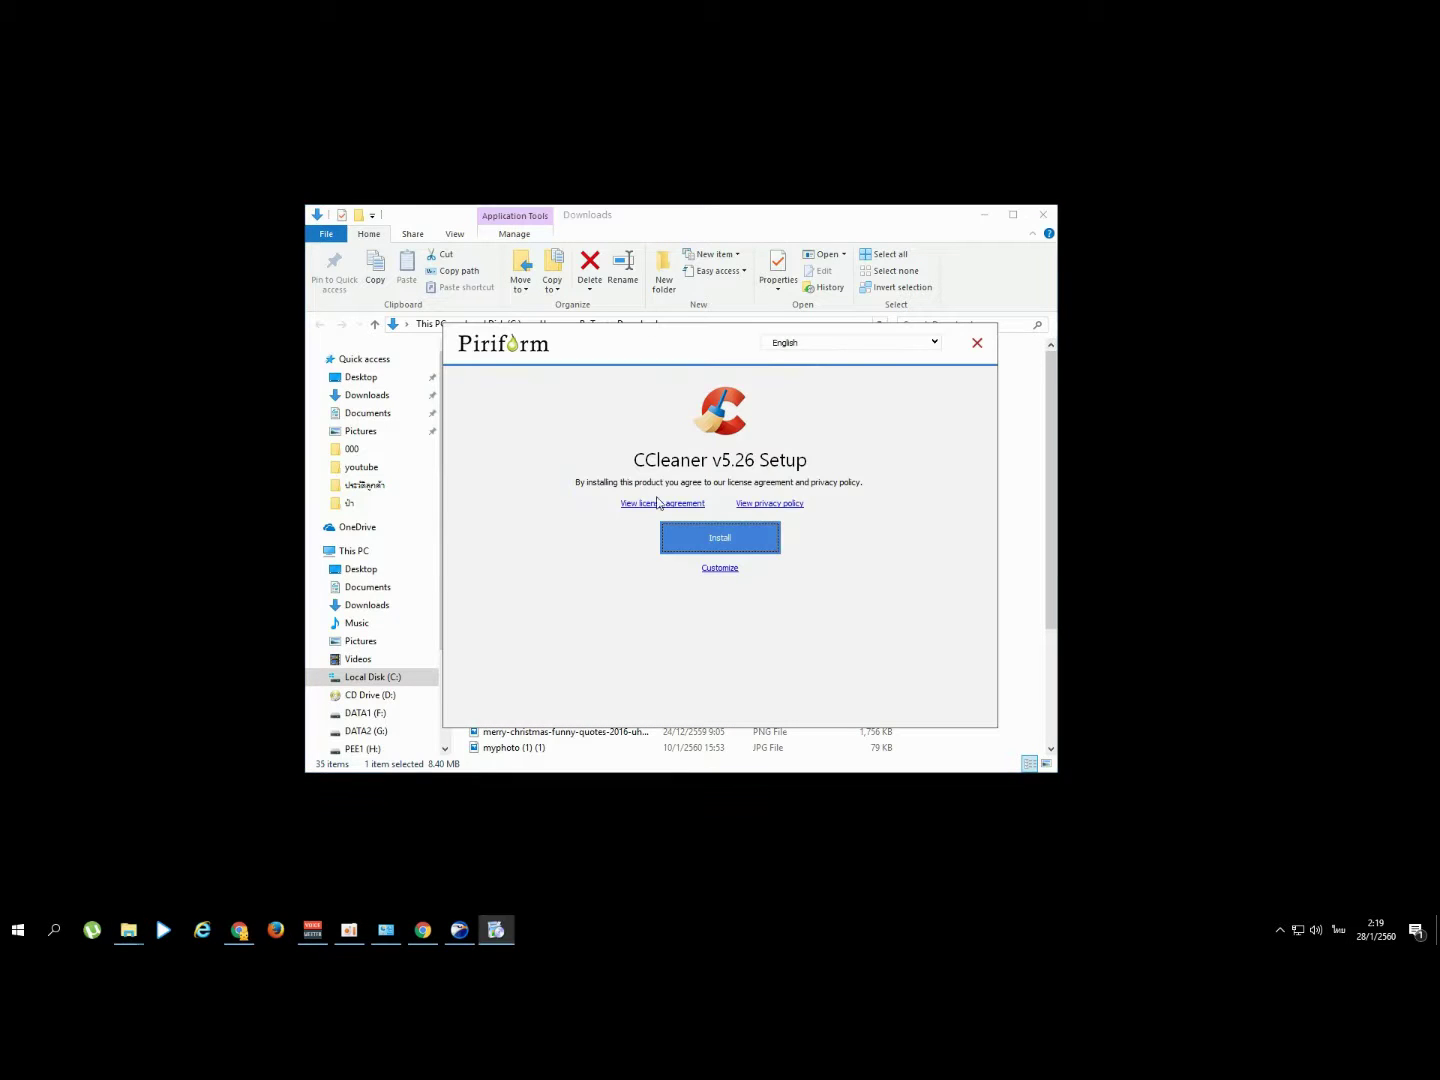
left_click(984, 214)
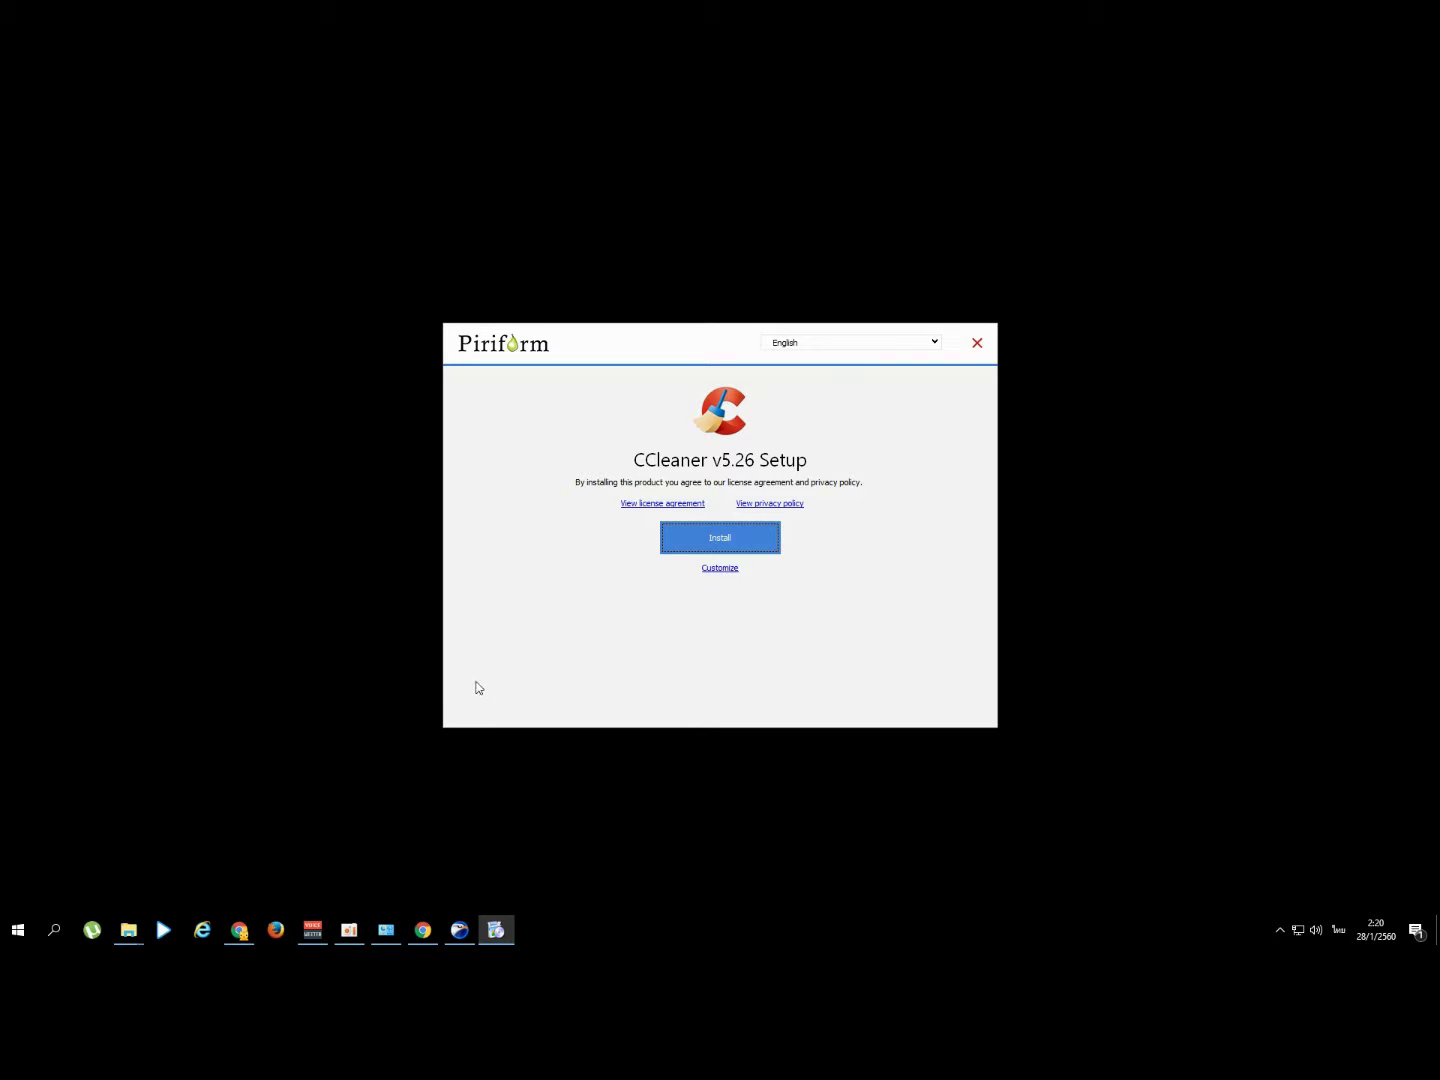
Step: Install CCleaner v5.26 with automatic update checks turned off, and run it without viewing the release notes
left_click(722, 570)
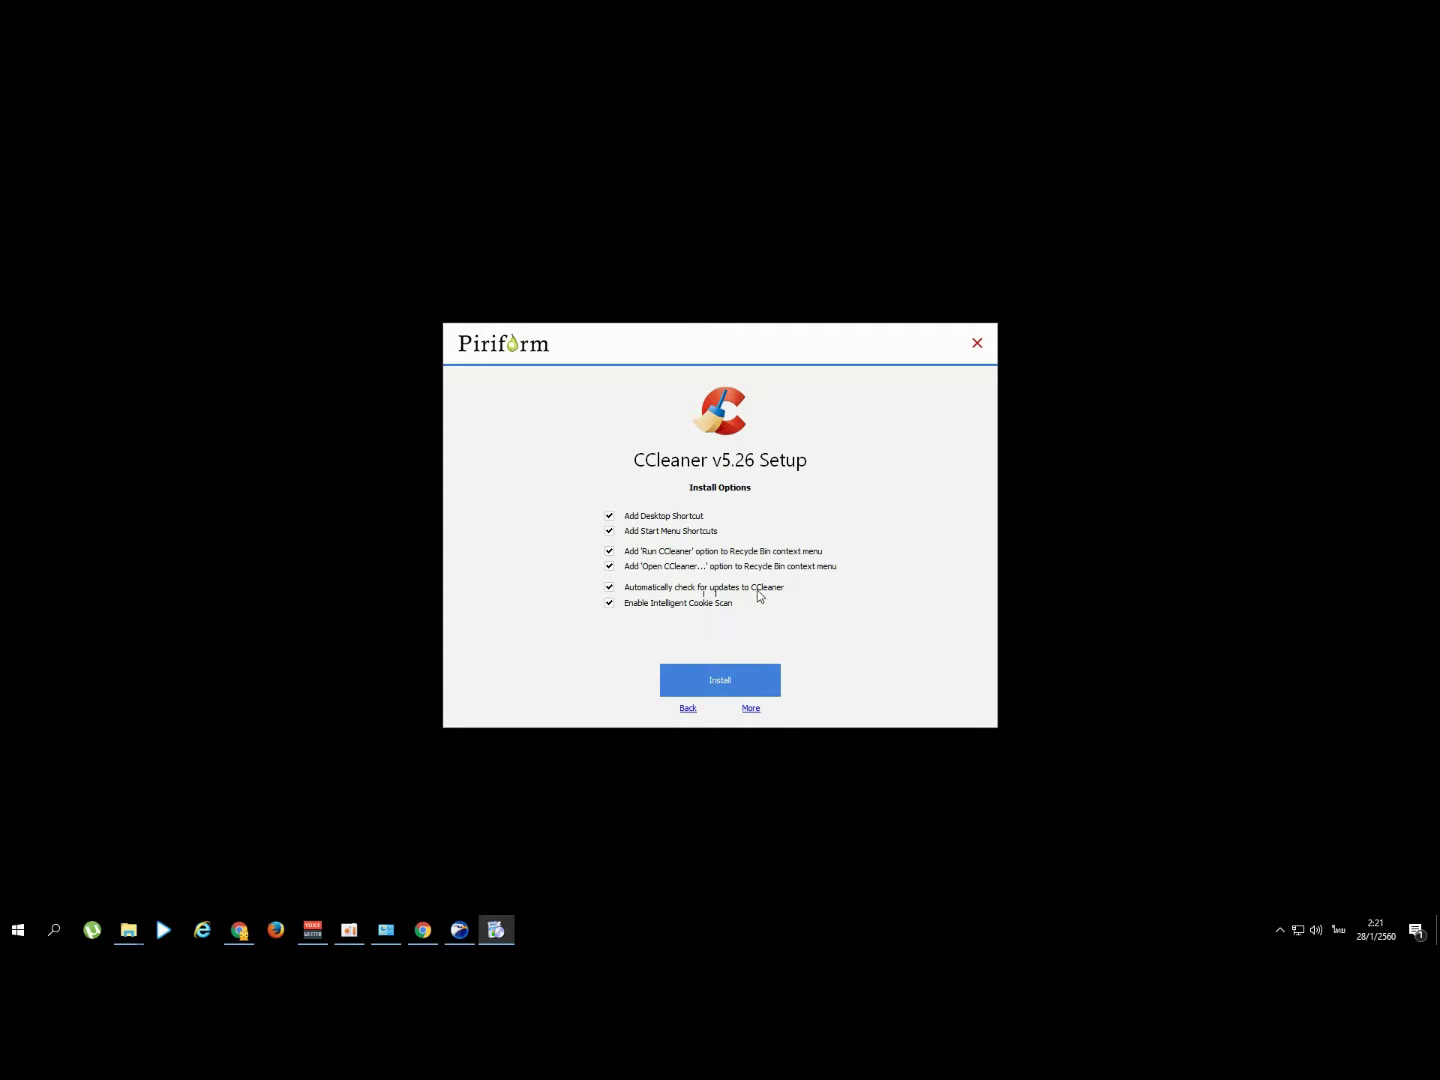
left_click(608, 589)
left_click(716, 679)
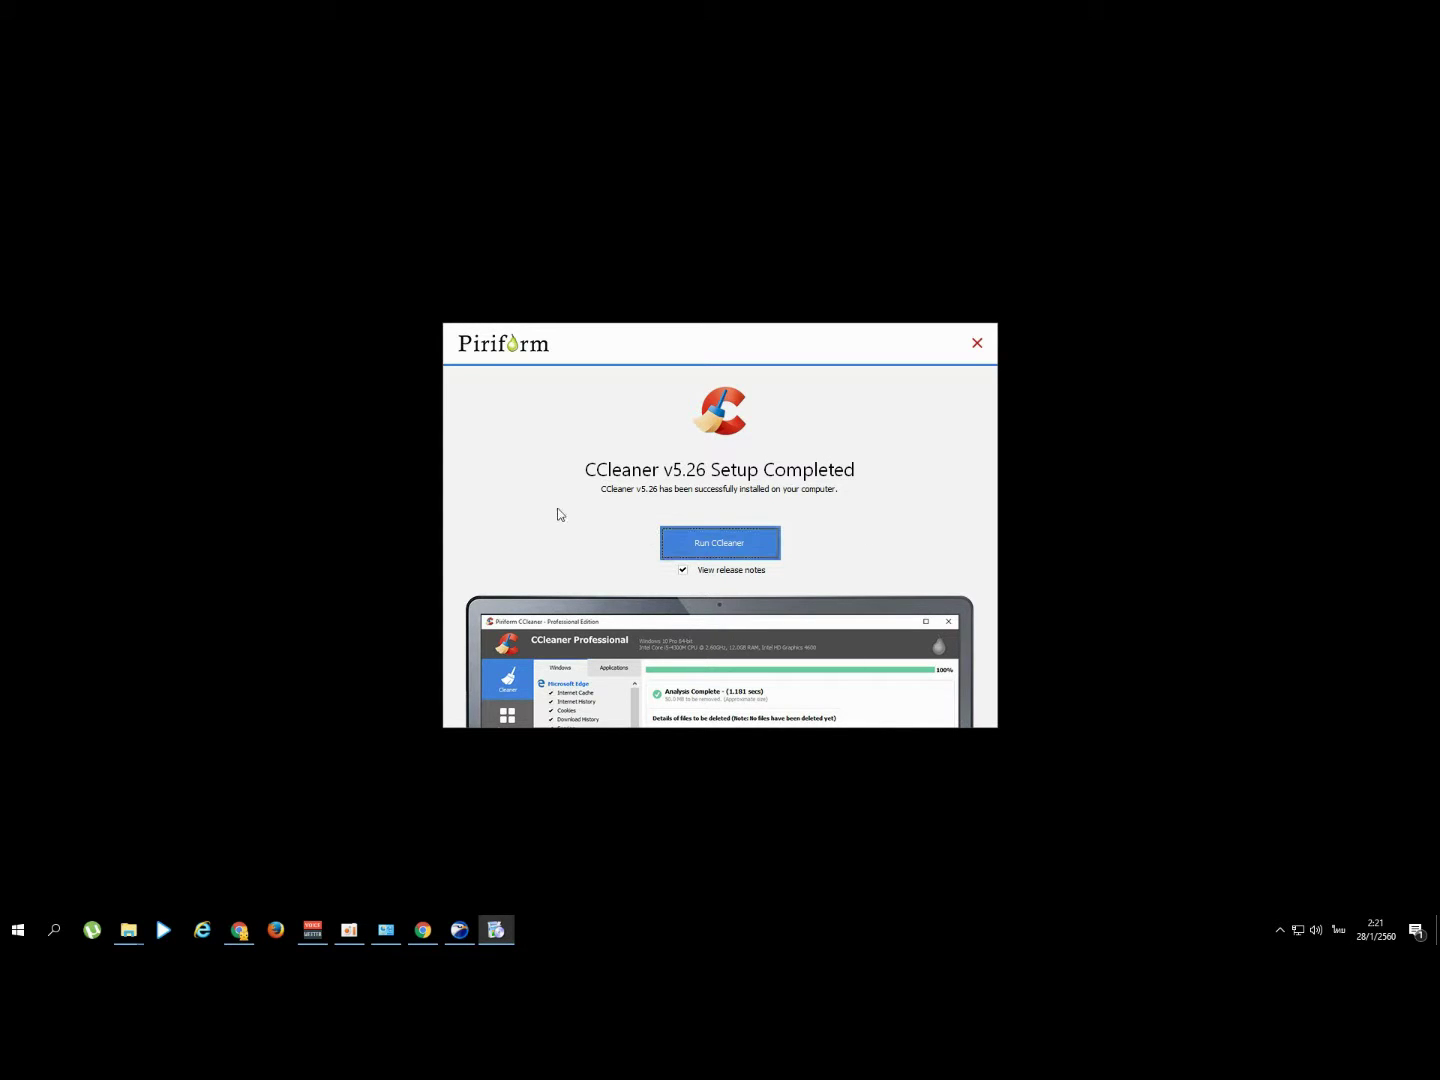
left_click(683, 571)
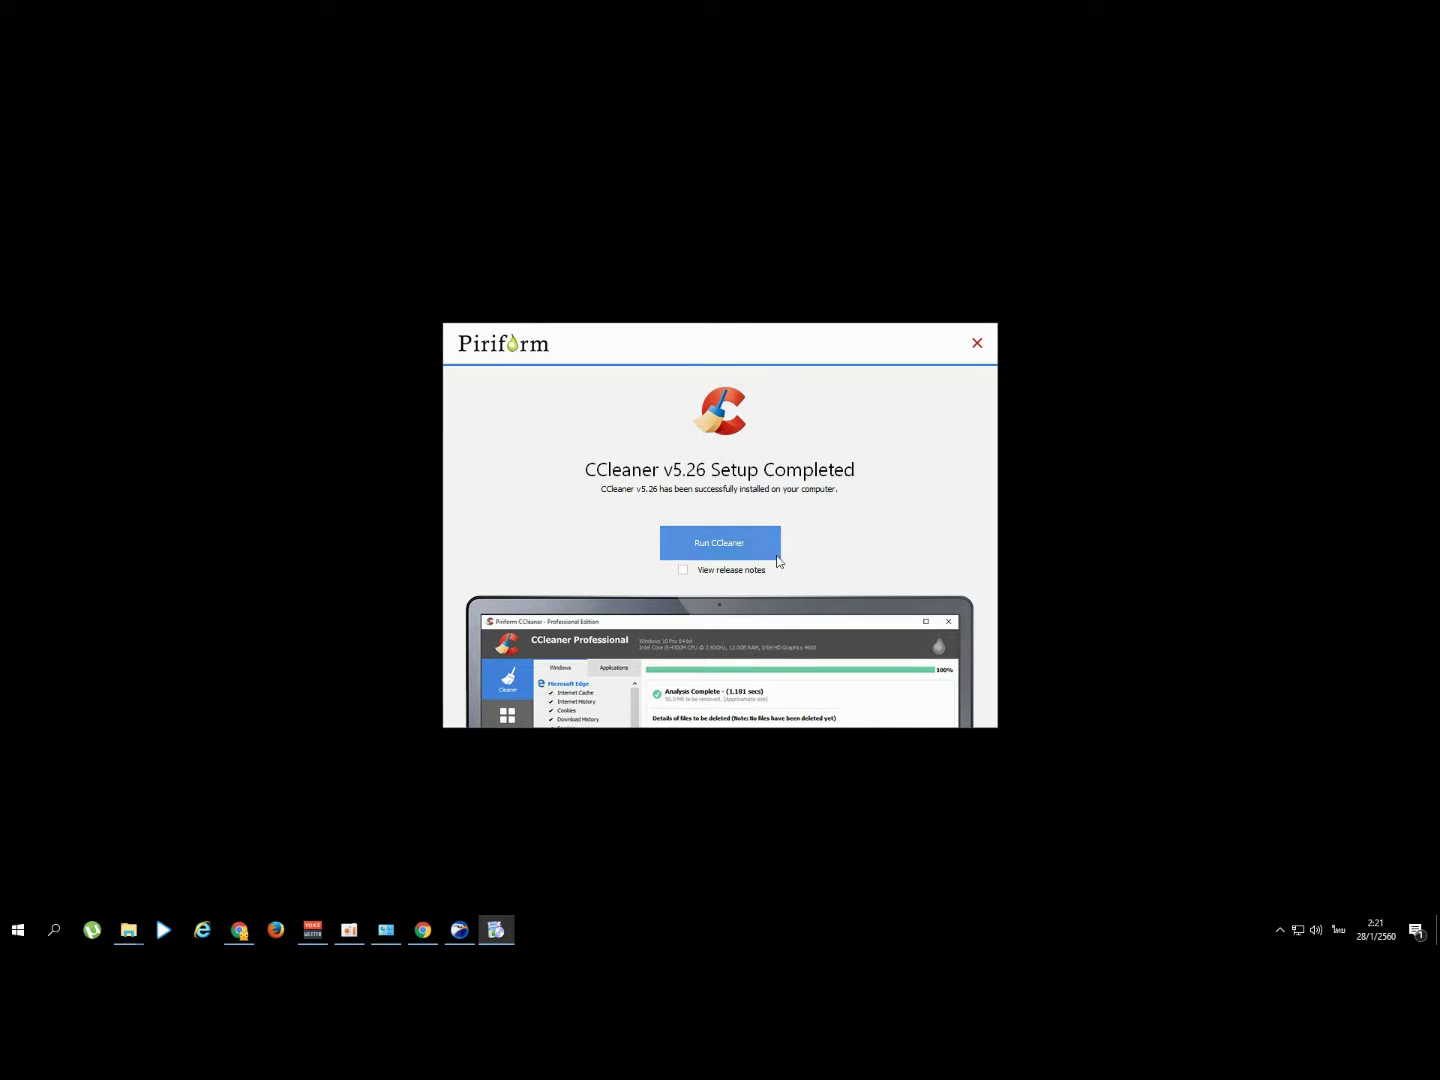
left_click(721, 544)
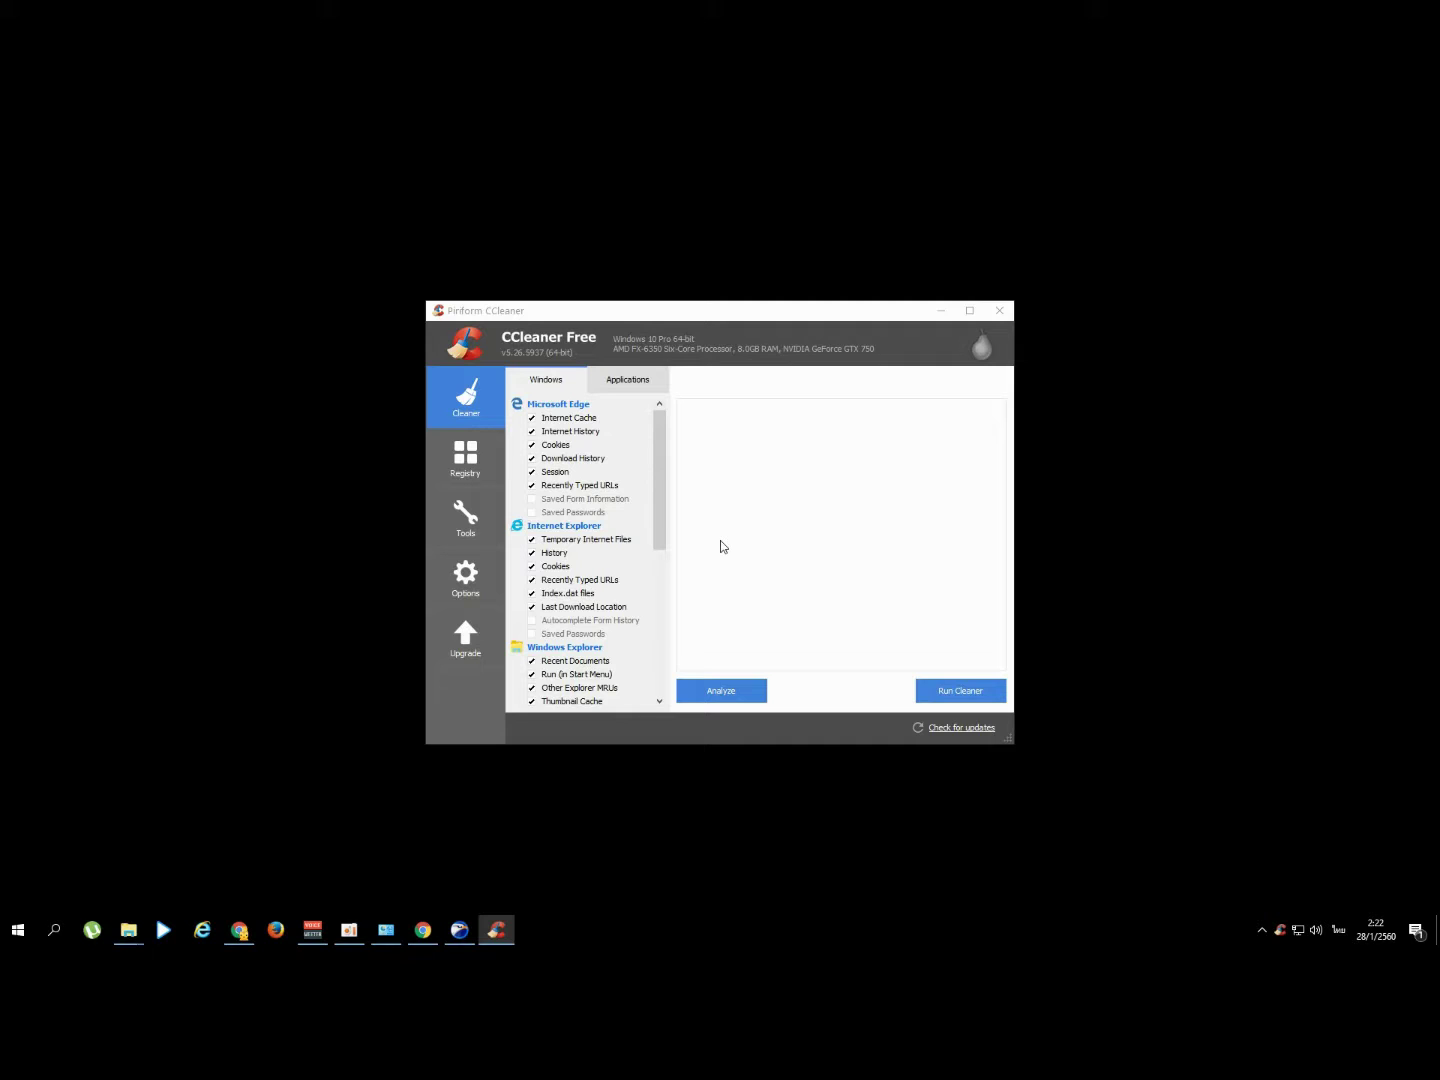
Step: Disable system monitoring and Active Monitoring in CCleaner's monitoring options, and check the hidden system tray icons
left_click(467, 576)
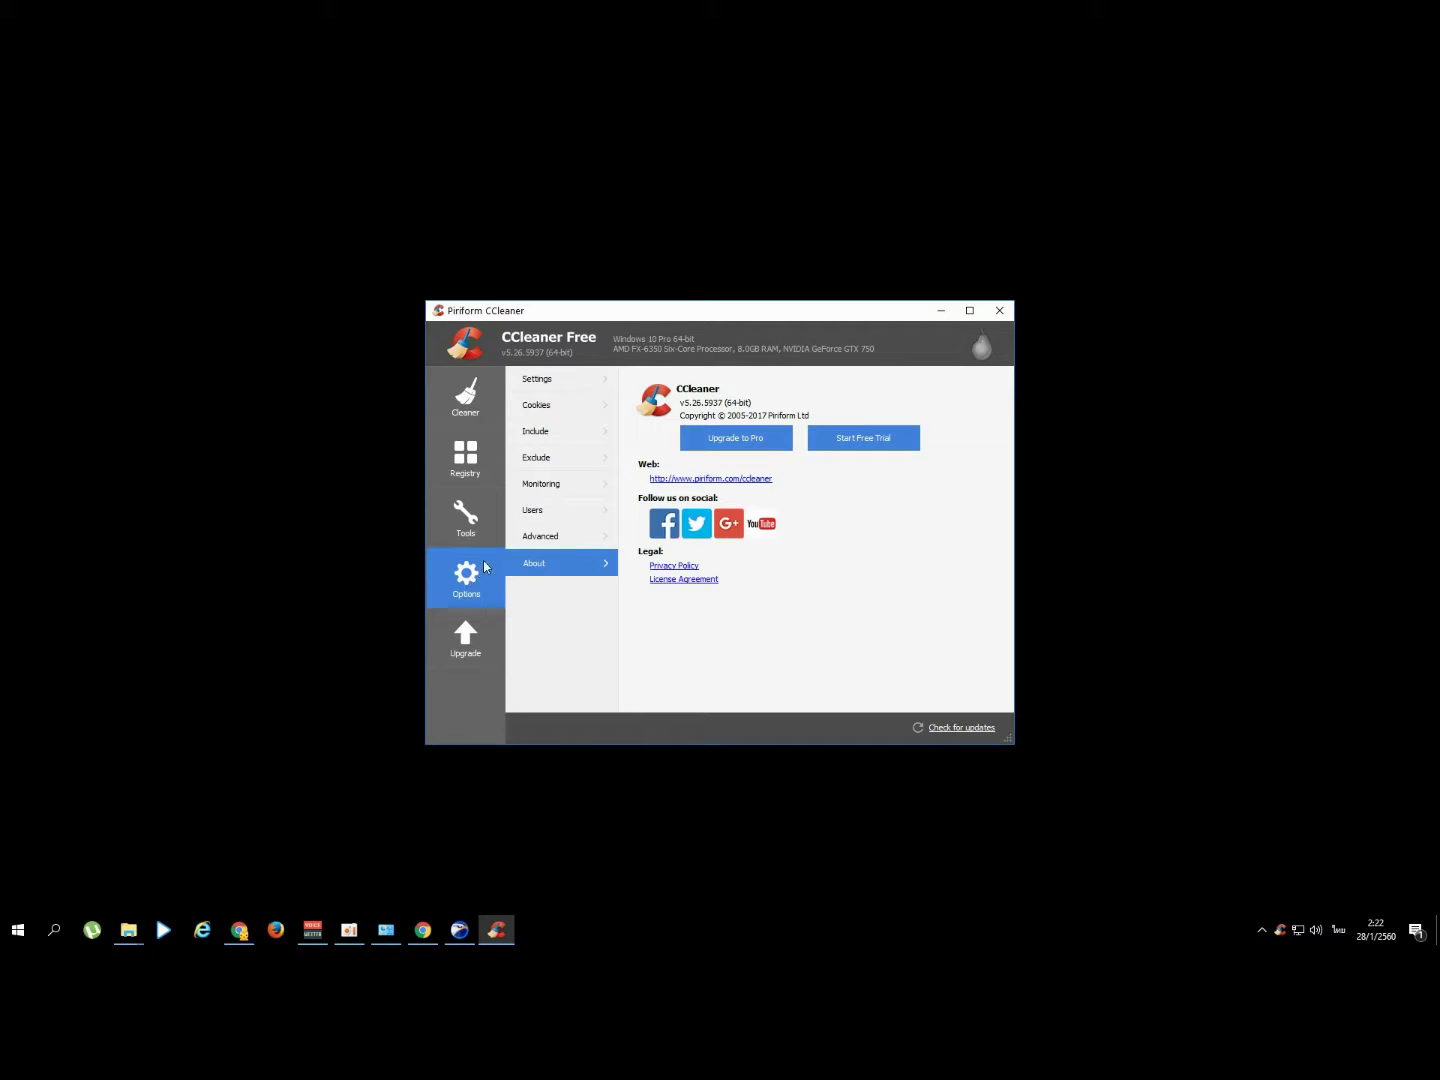
left_click(529, 489)
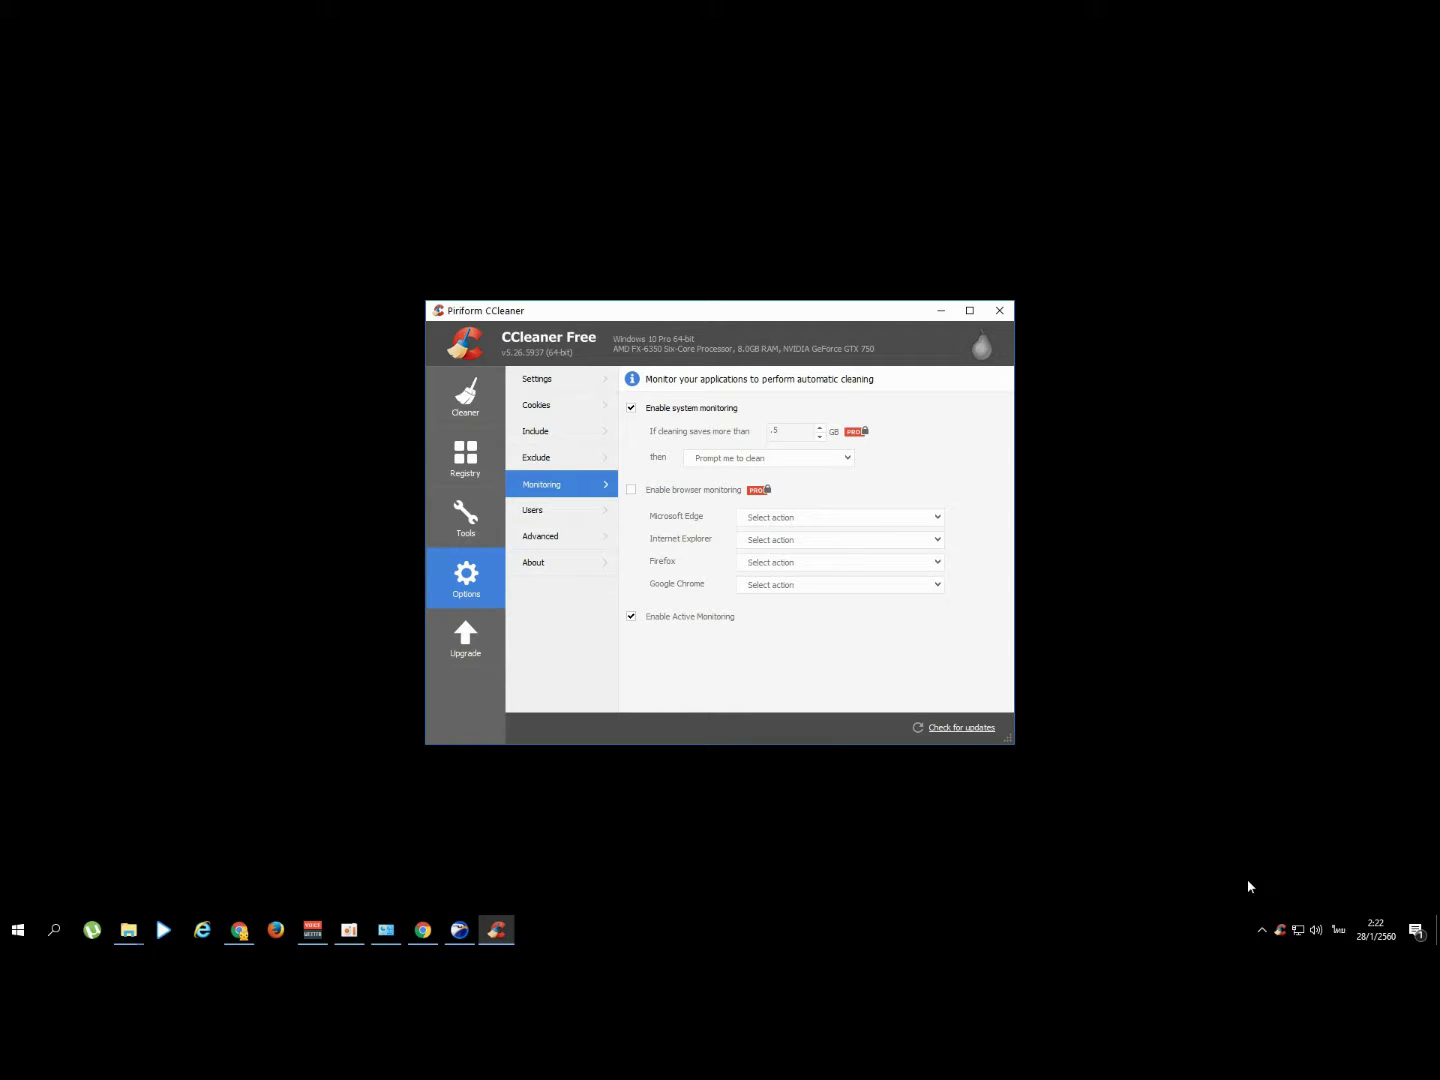
mouse_move(1277, 931)
left_click(633, 410)
left_click(631, 617)
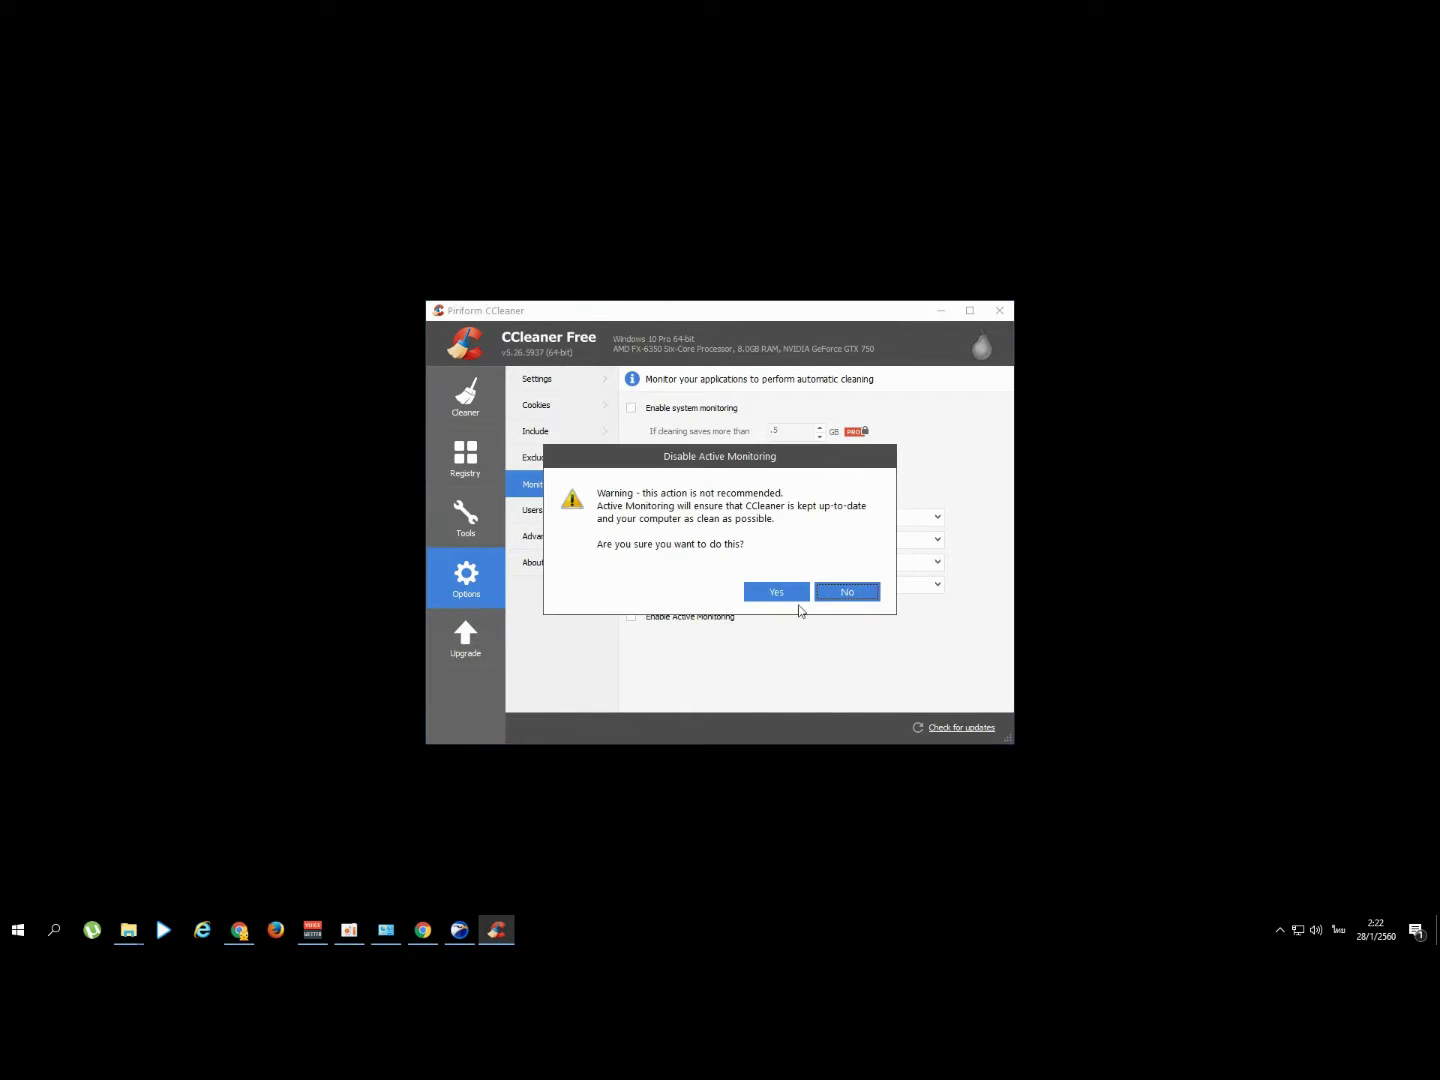
left_click(782, 596)
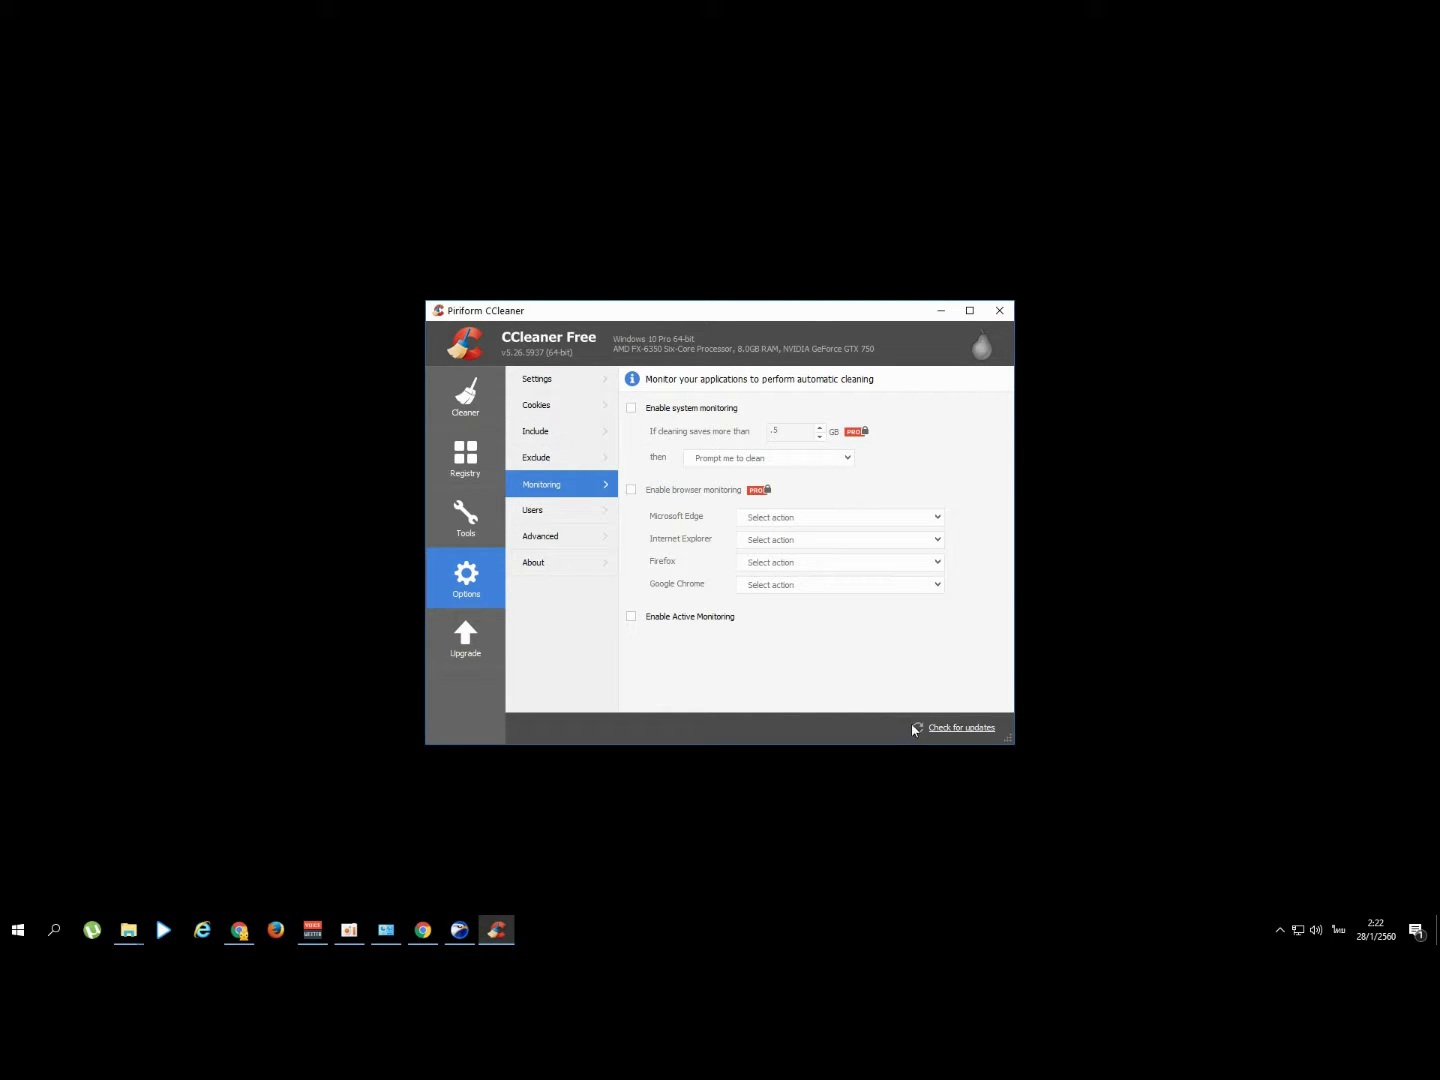
left_click(1276, 931)
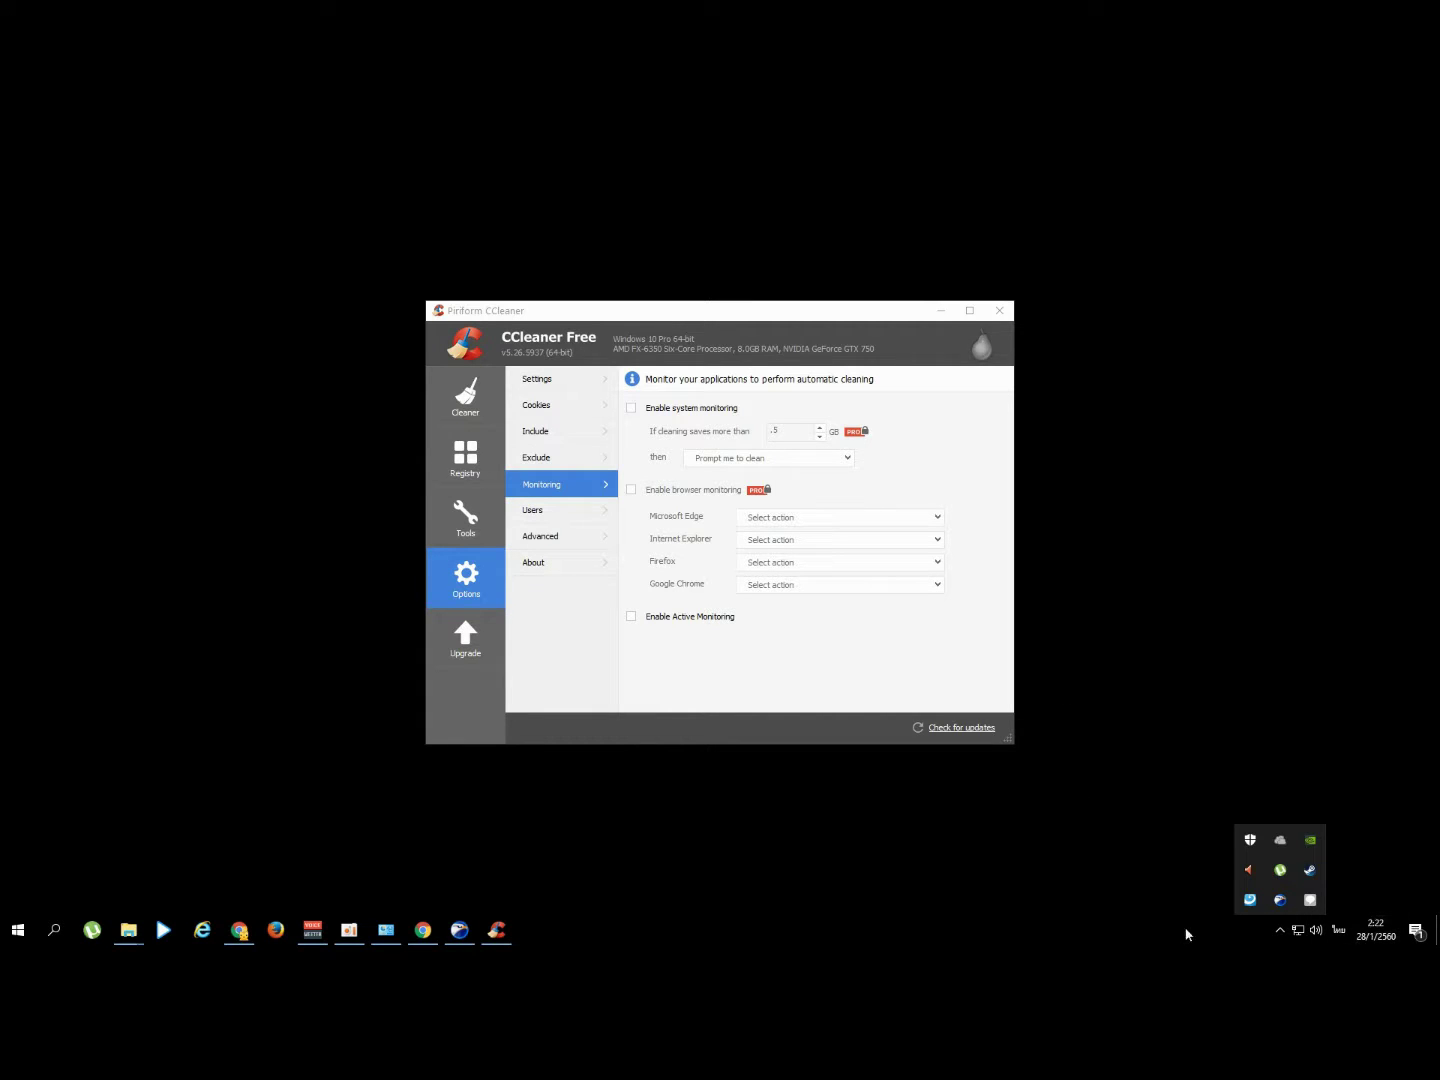
left_click(706, 689)
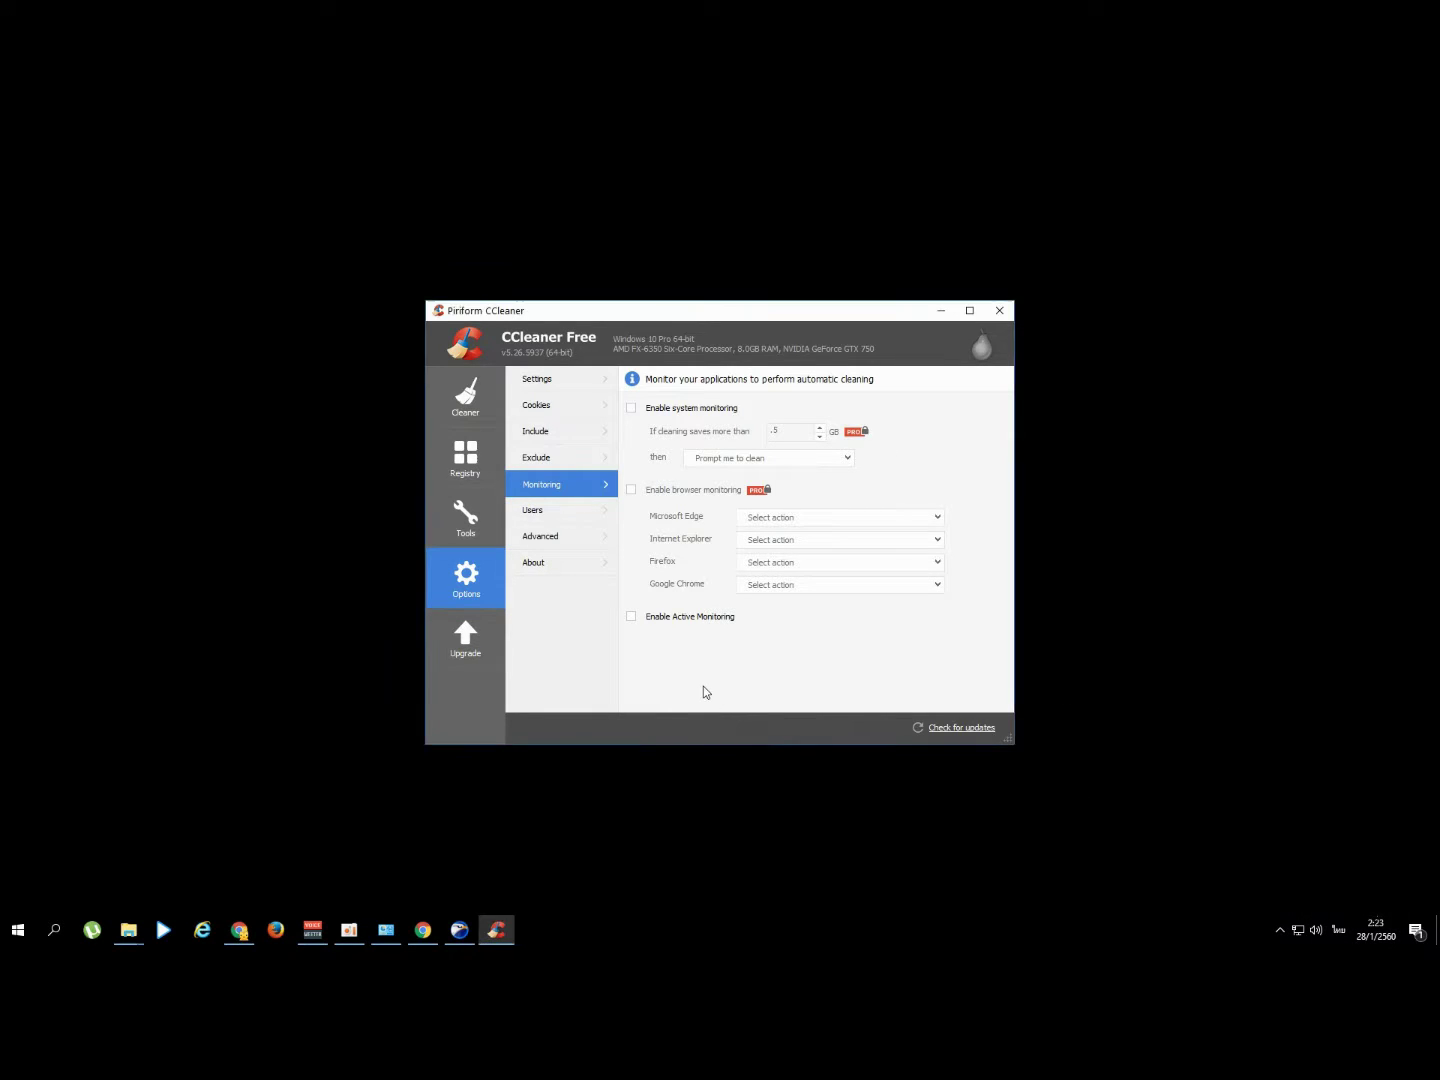
Step: Analyze the system with the Cleaner, letting it close Google Chrome and suppressing that prompt in future
left_click(481, 397)
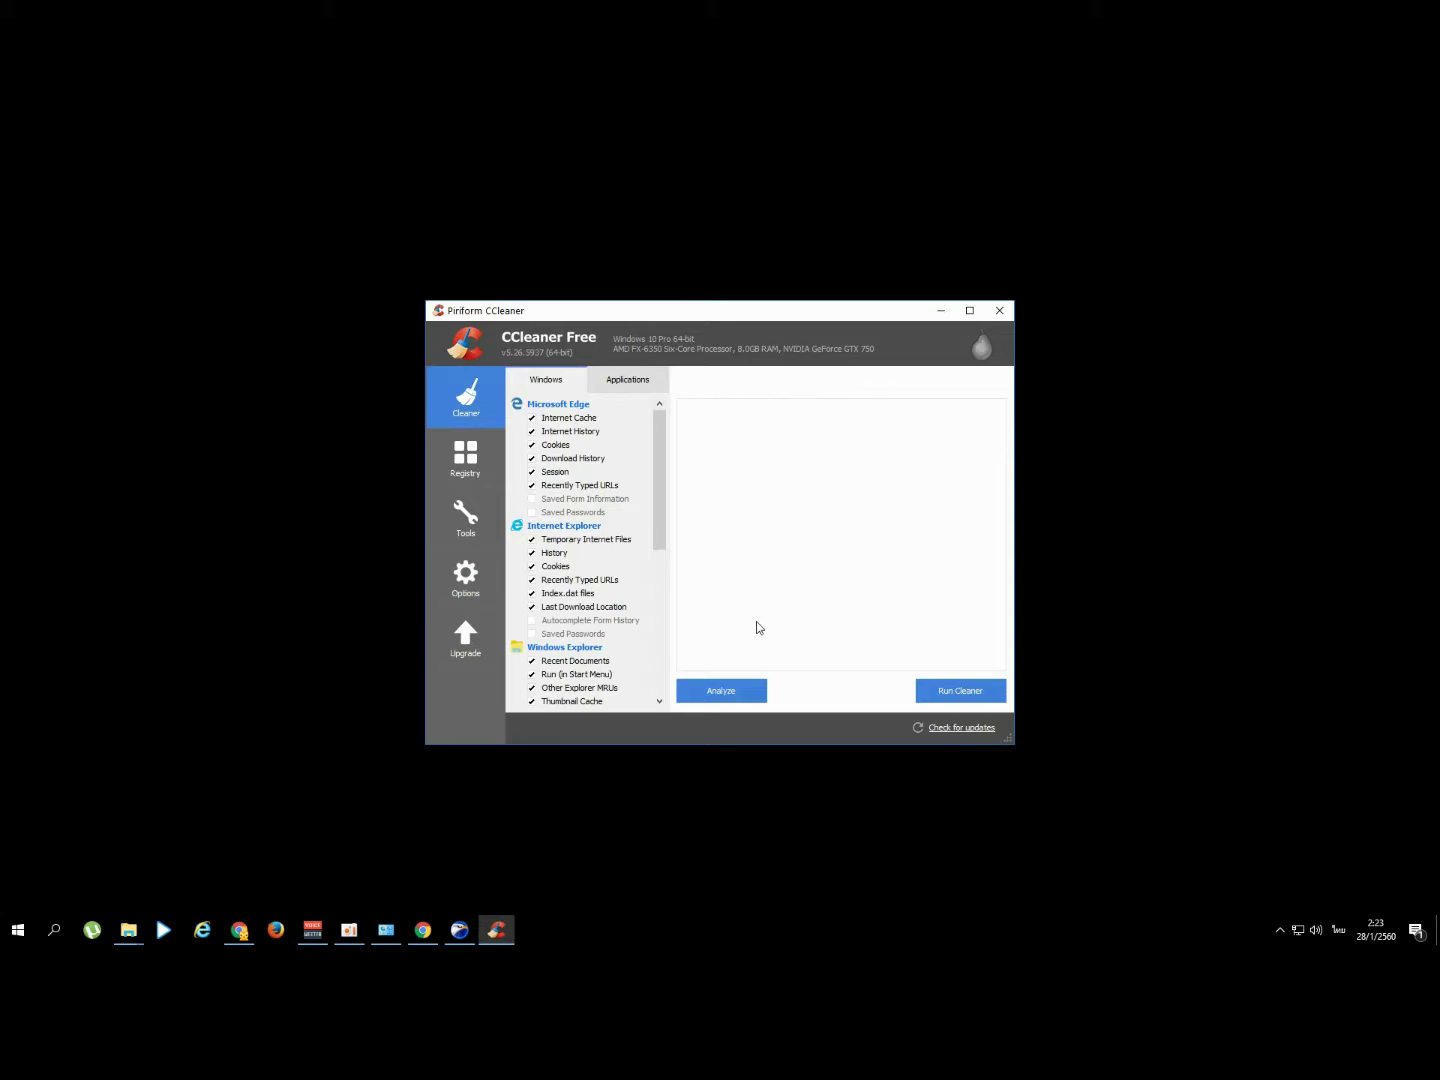
left_click(726, 694)
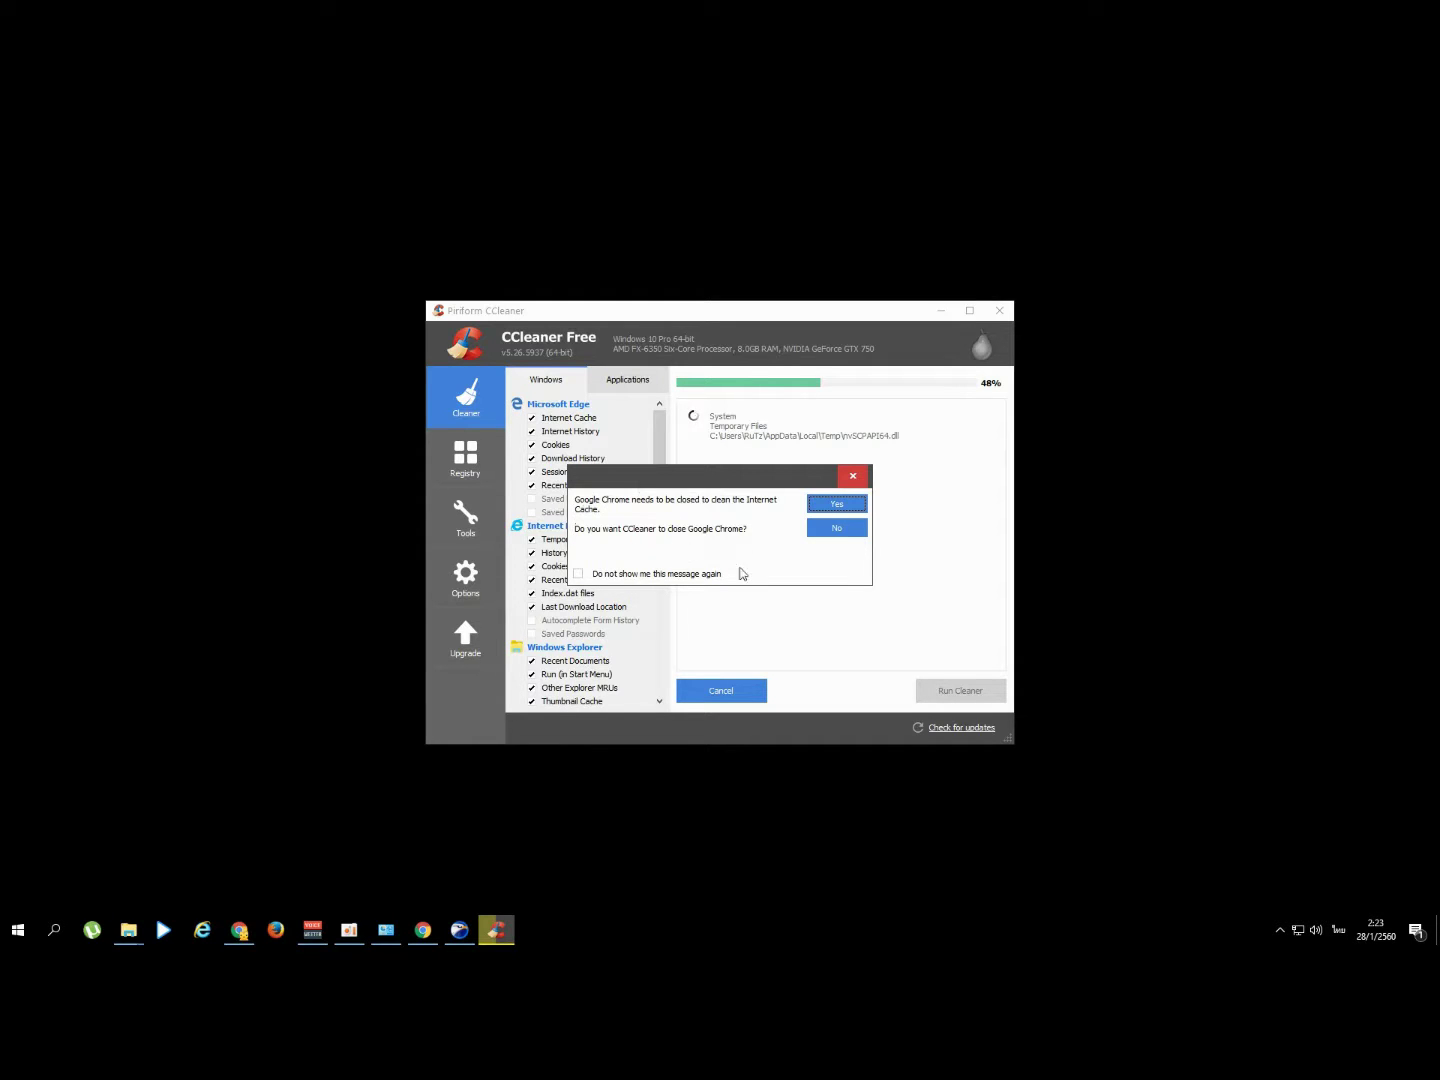
left_click(578, 574)
left_click(832, 508)
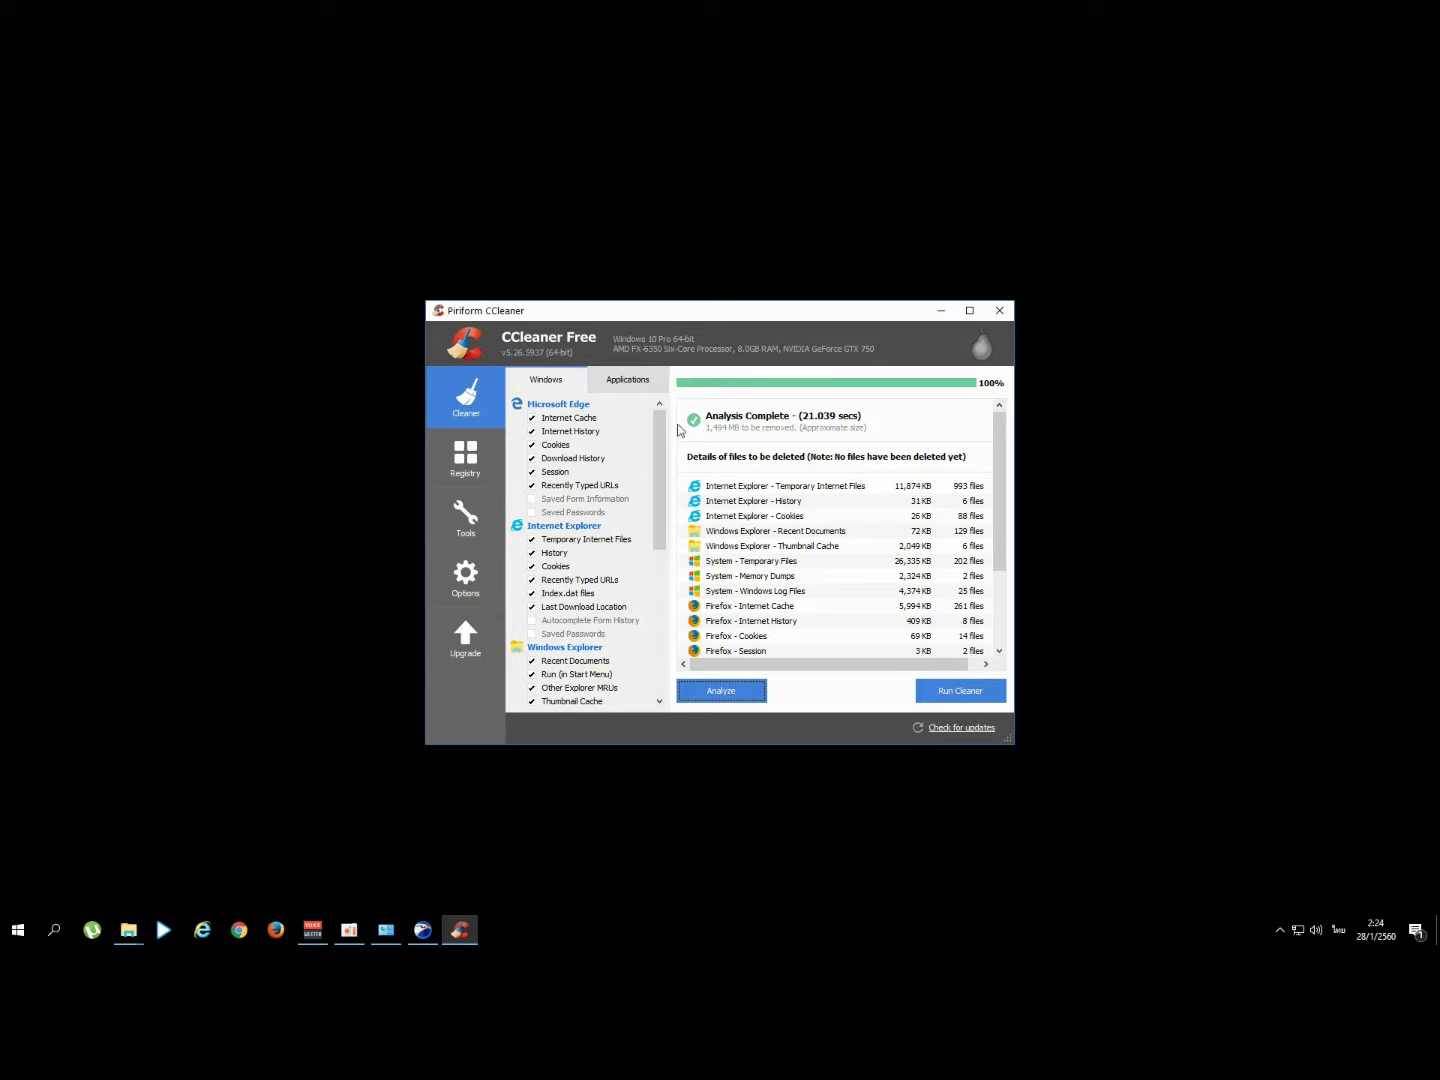
Step: Run the Cleaner to delete the analyzed files, allowing it to close Windows Explorer and suppressing both confirmation prompts in future
left_click(966, 694)
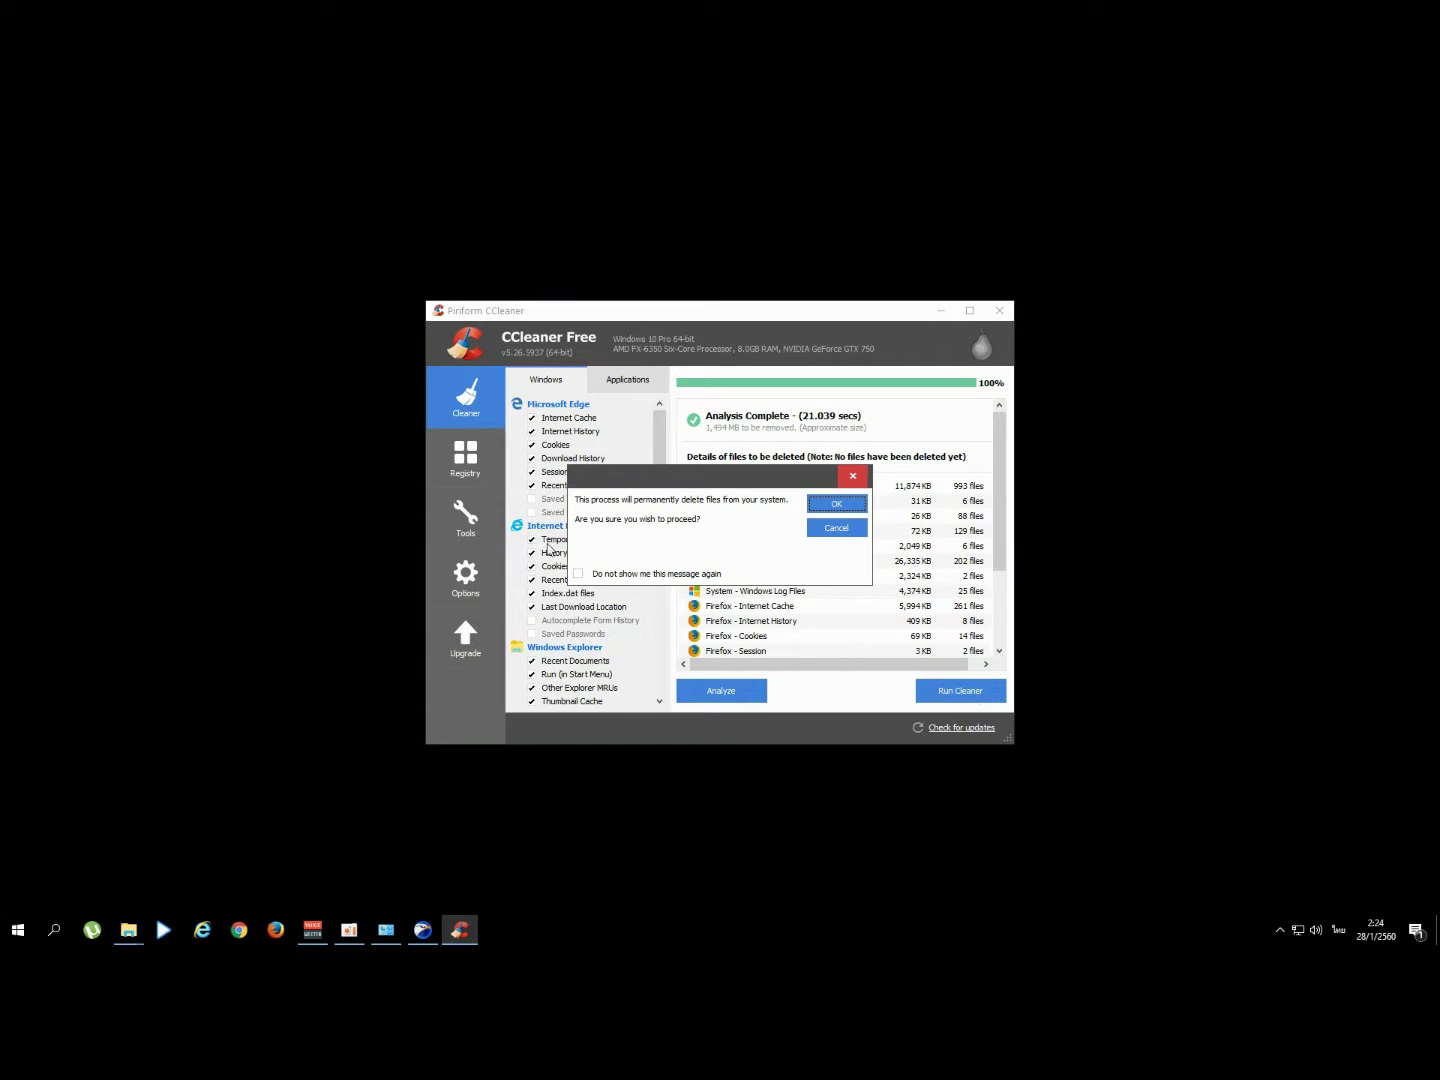
left_click(578, 573)
left_click(838, 506)
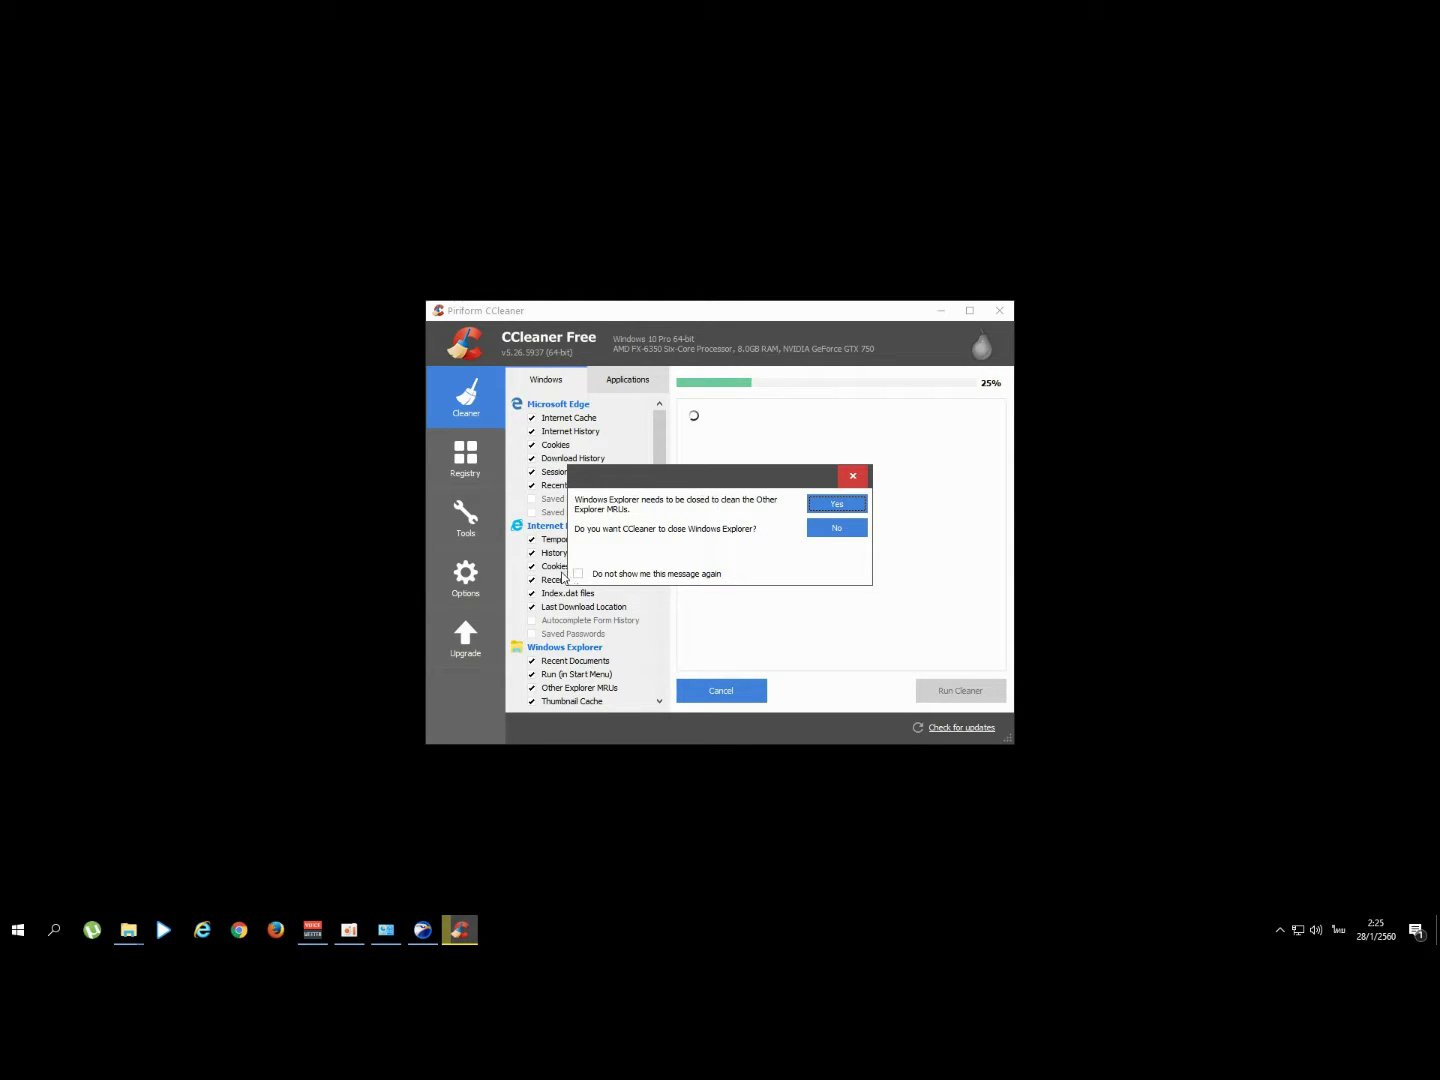
left_click(581, 575)
left_click(851, 507)
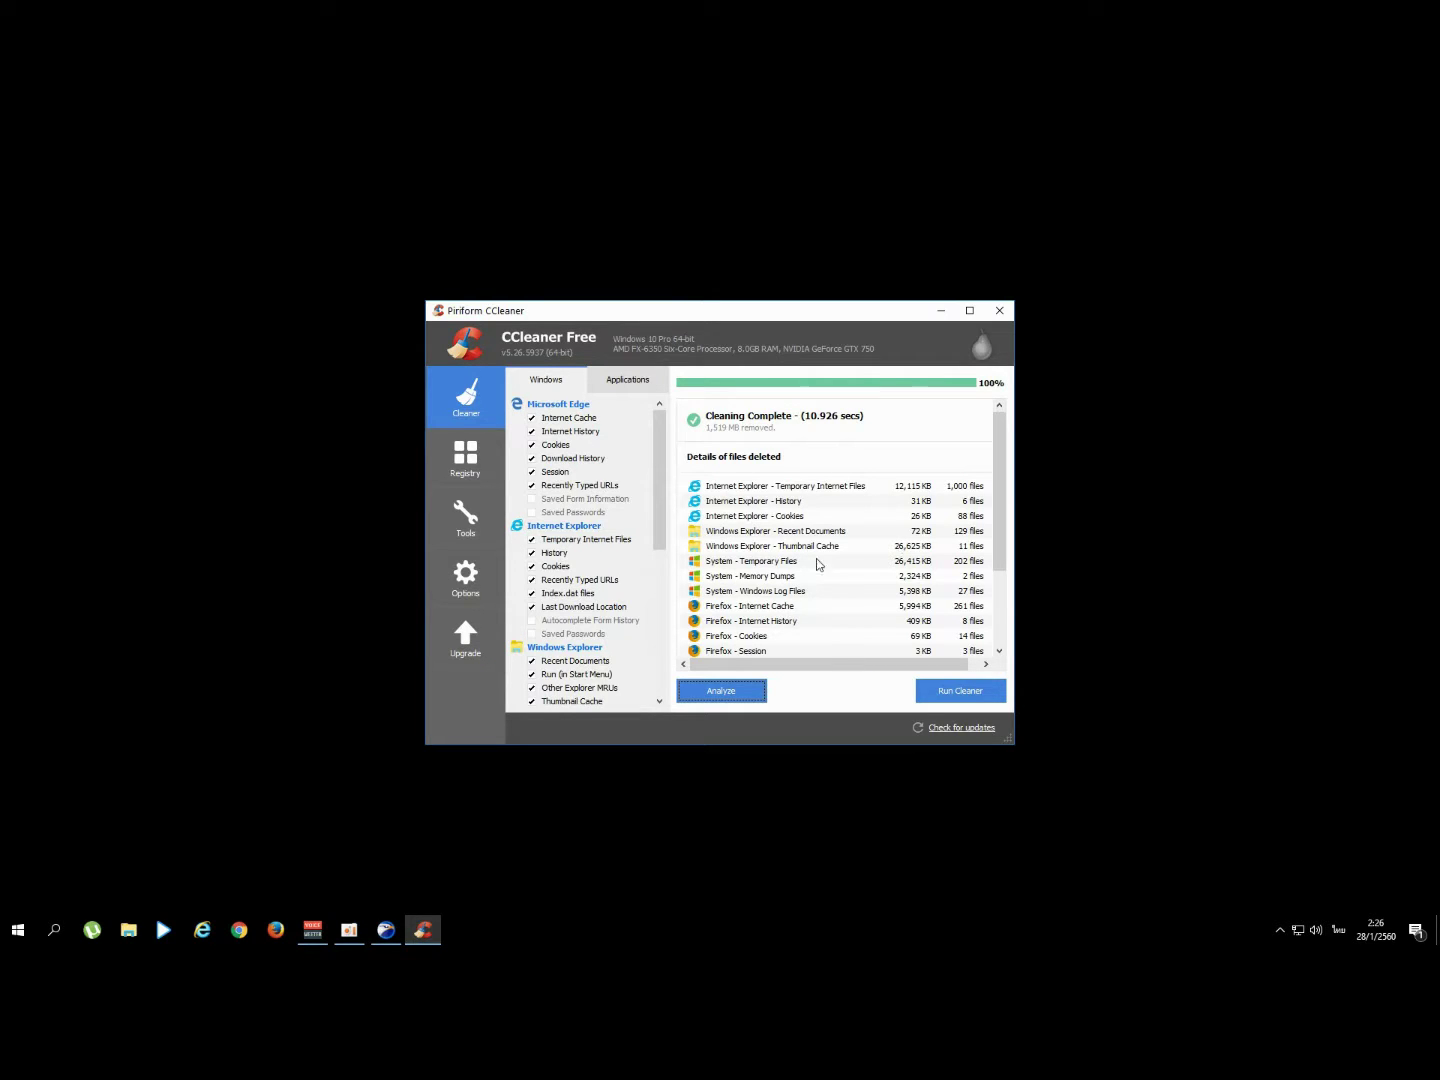
Step: Run the Cleaner three more times to remove leftover files
left_click(957, 689)
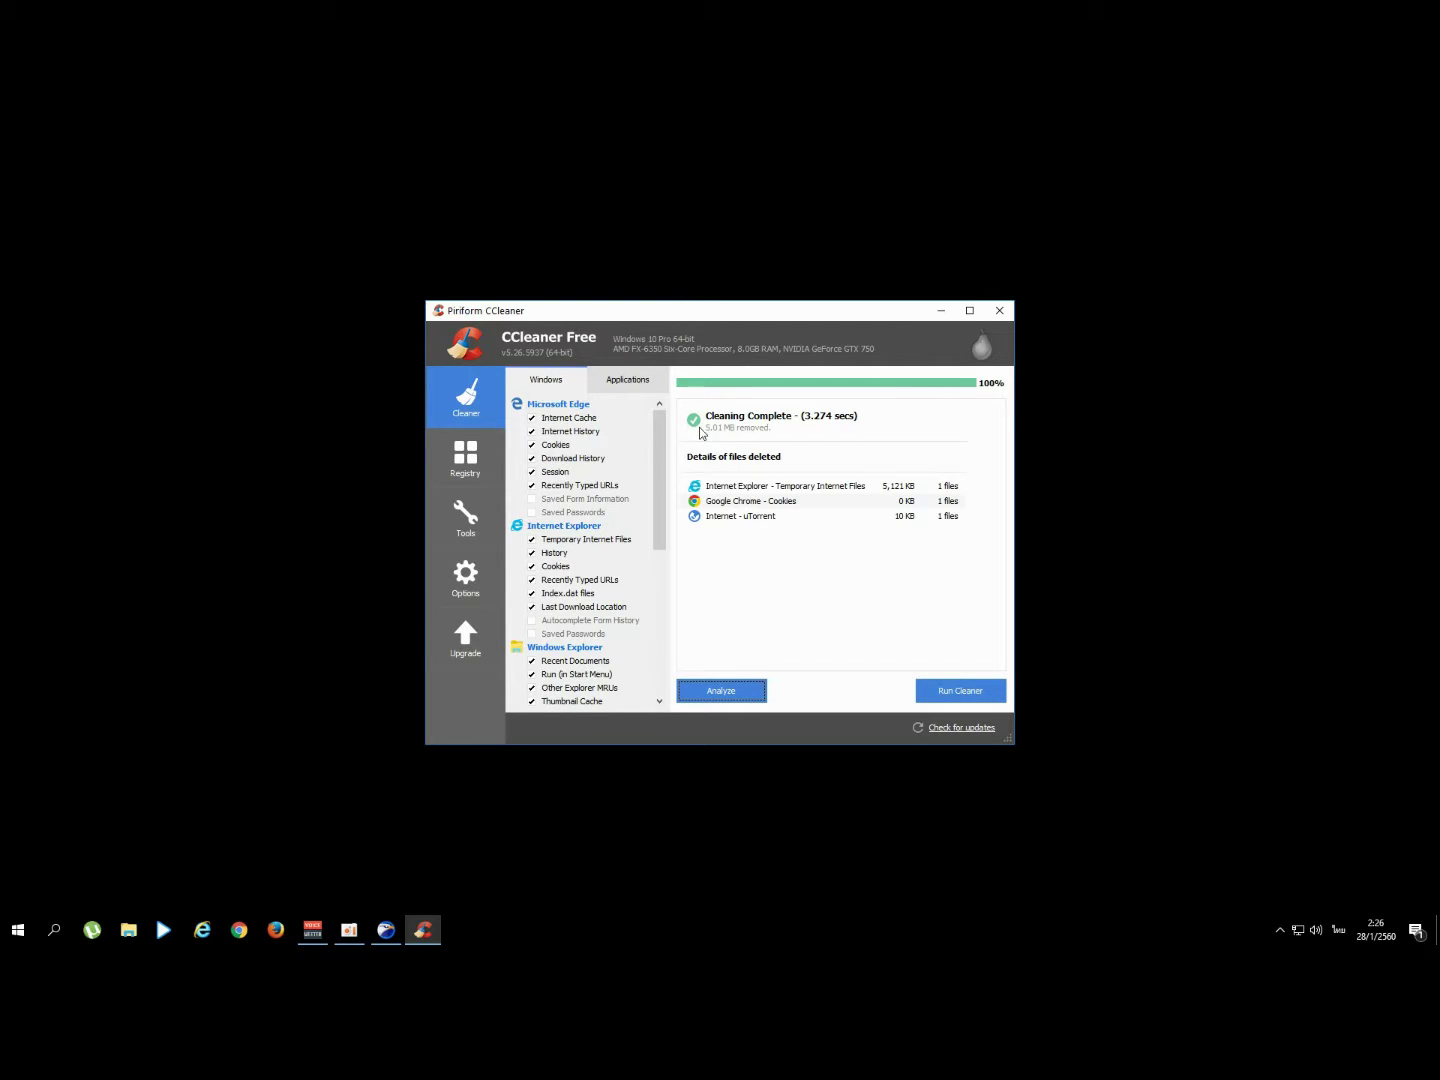
left_click(961, 693)
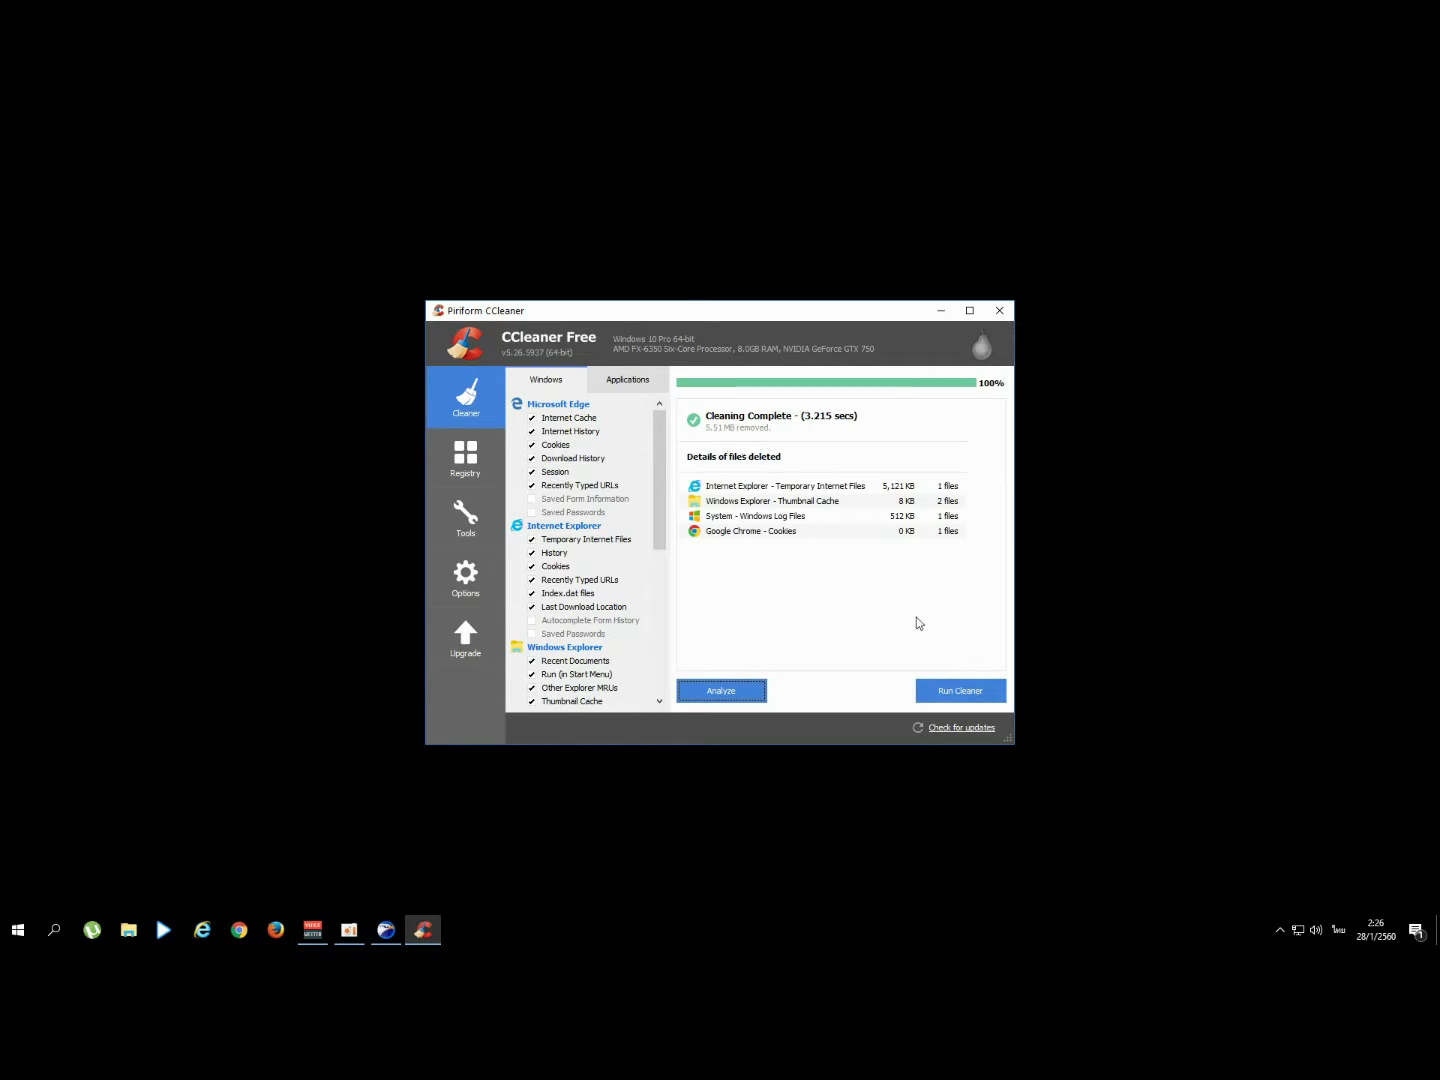
left_click(966, 692)
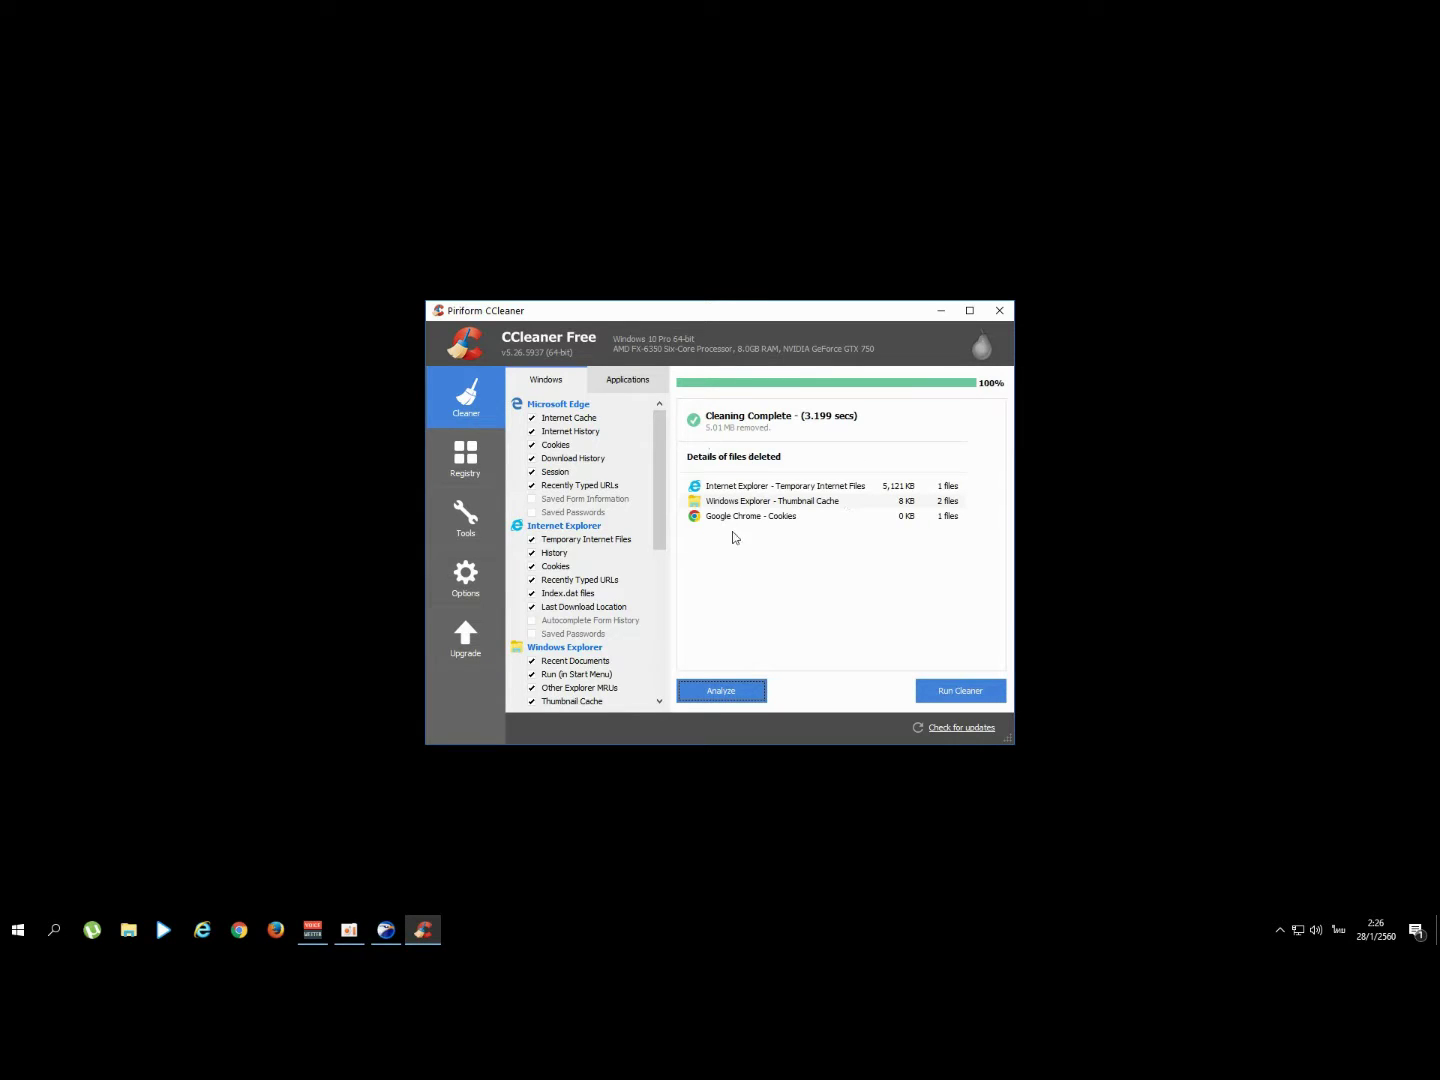
Step: Scan the registry for issues with all Registry Cleaner categories enabled, and review the list
left_click(469, 460)
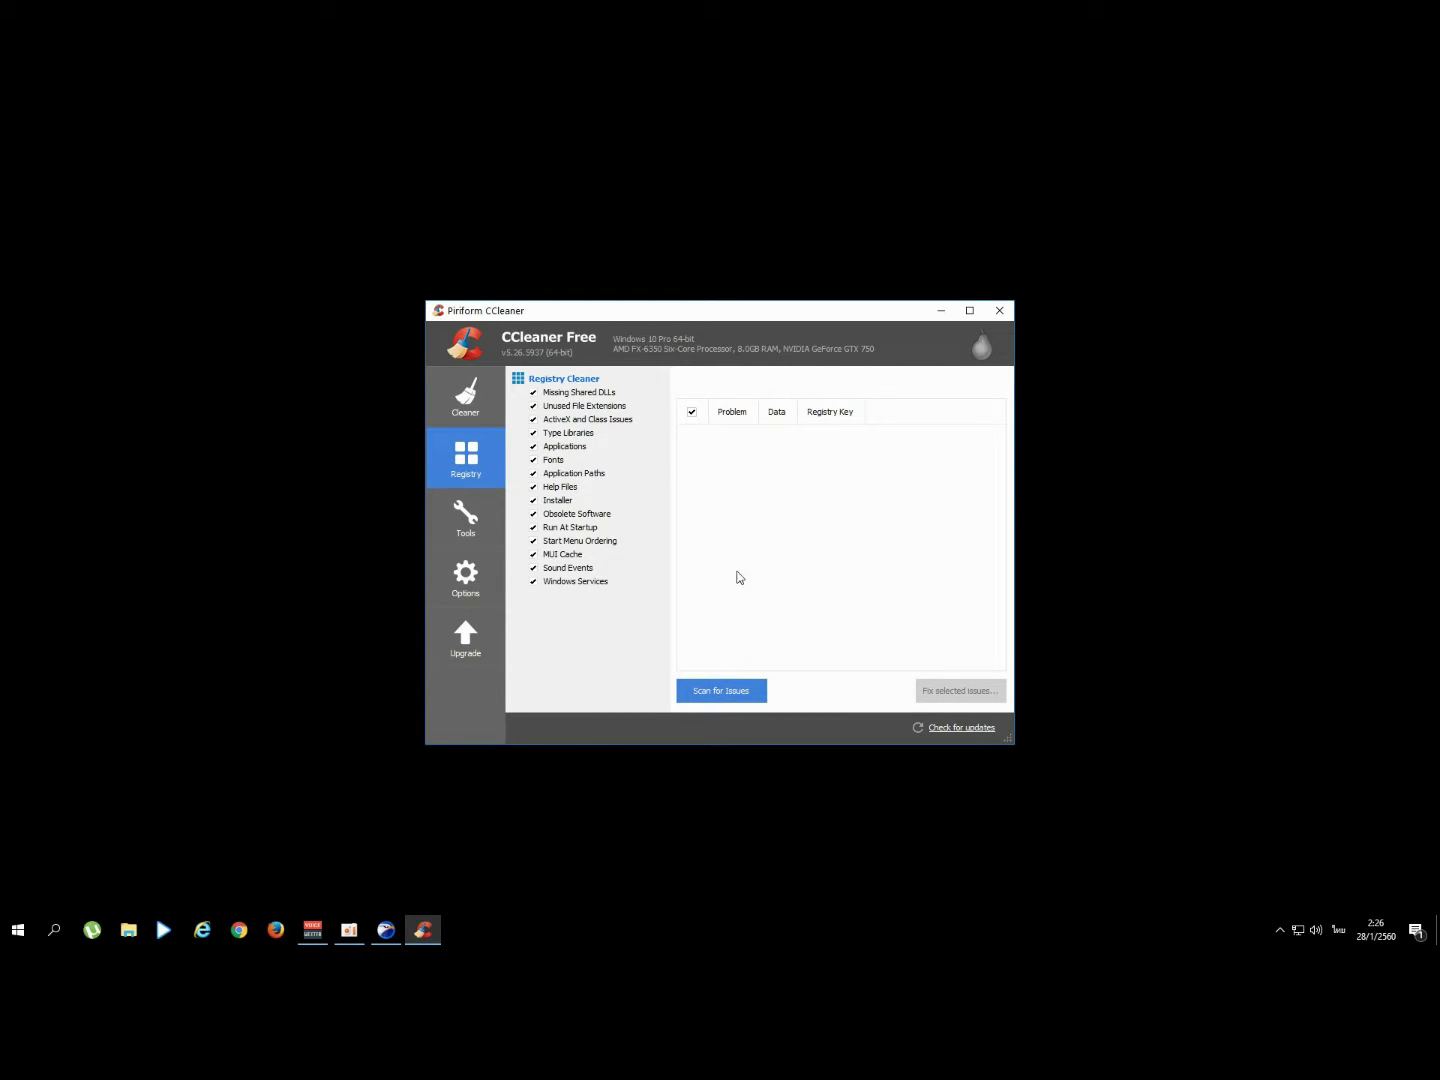
left_click(744, 688)
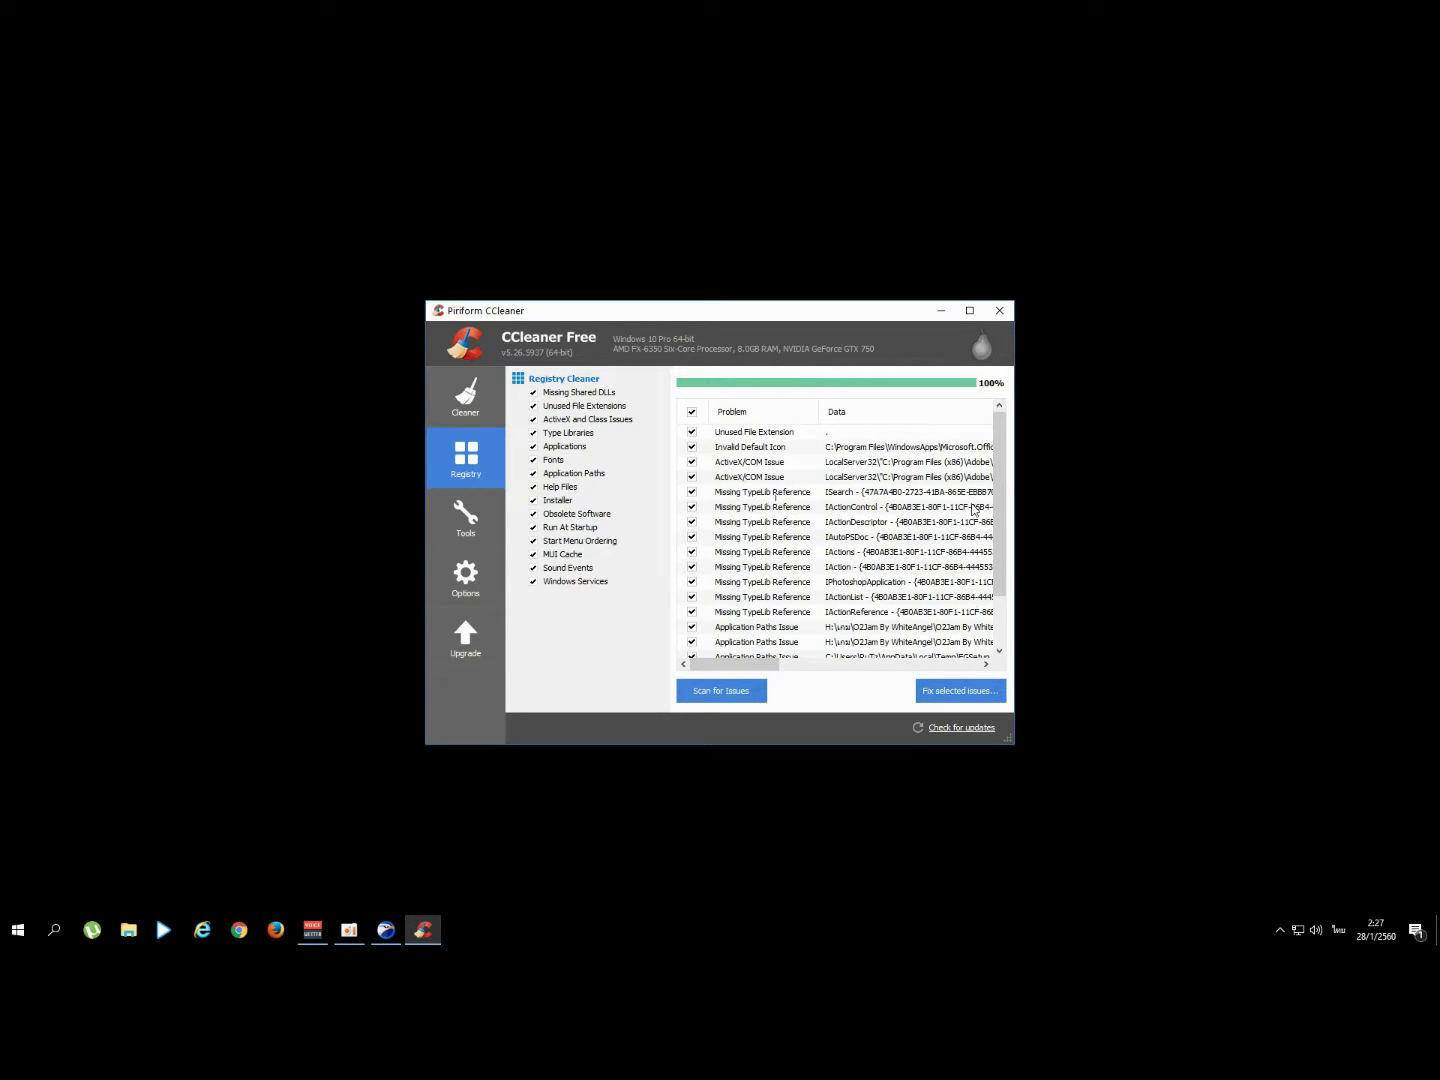
mouse_move(1000, 481)
left_mouse_down()
mouse_move(998, 542)
mouse_move(1000, 482)
left_mouse_up()
Step: Fix all selected registry issues without backing up the registry changes, and close the fix dialog
left_click(967, 694)
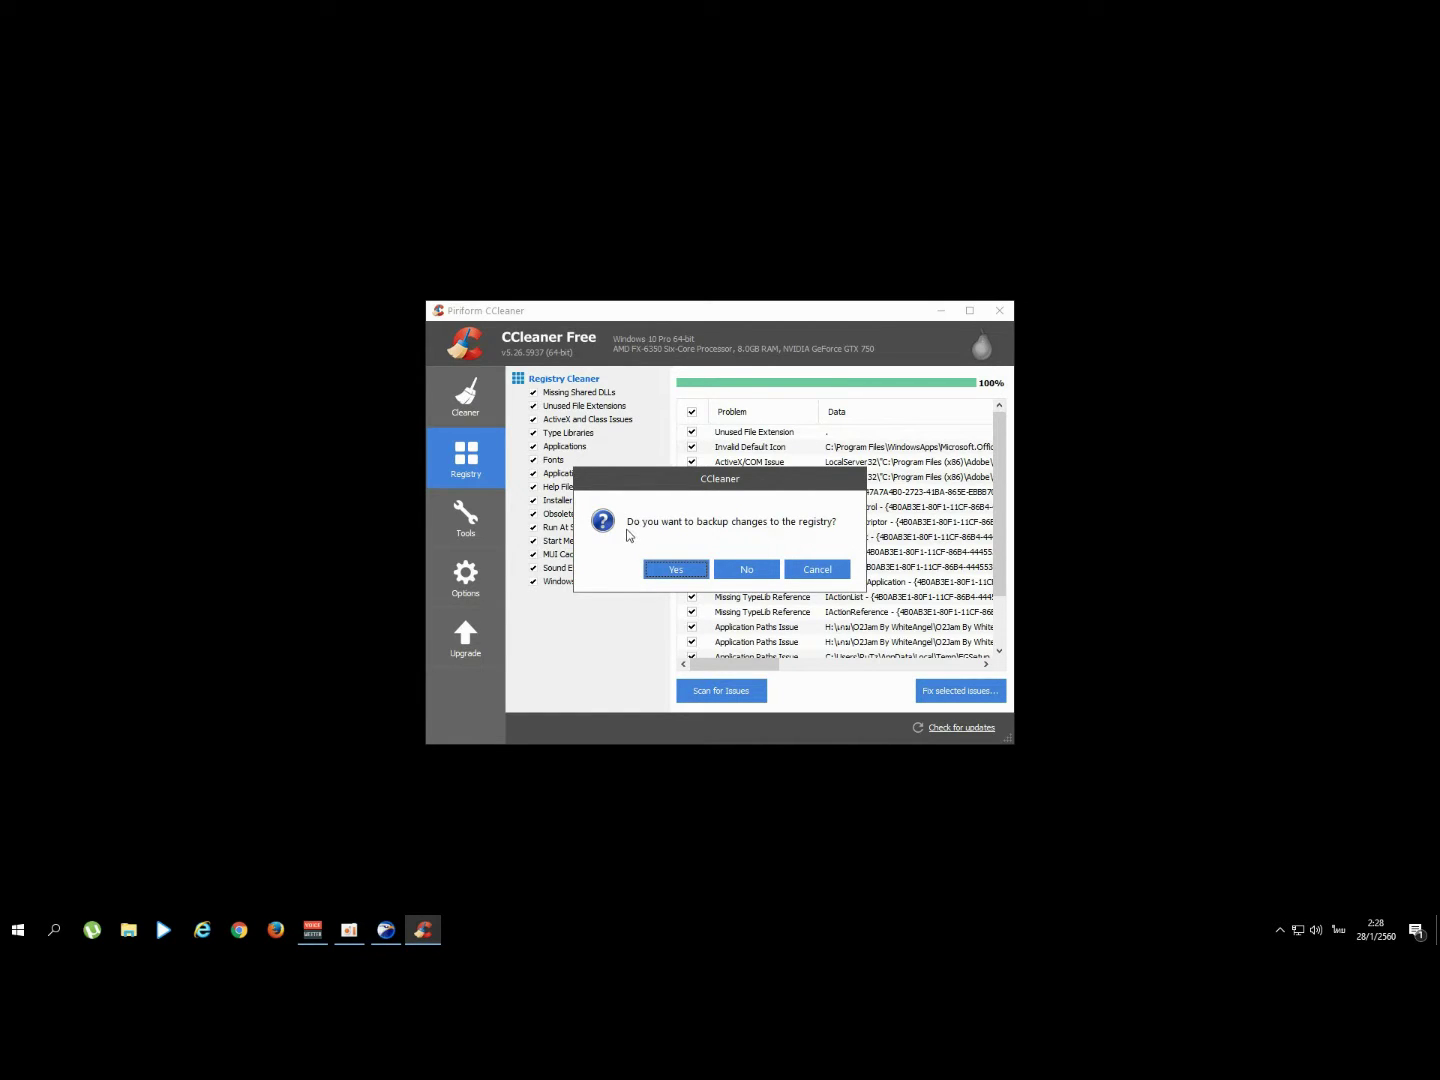
left_click(748, 571)
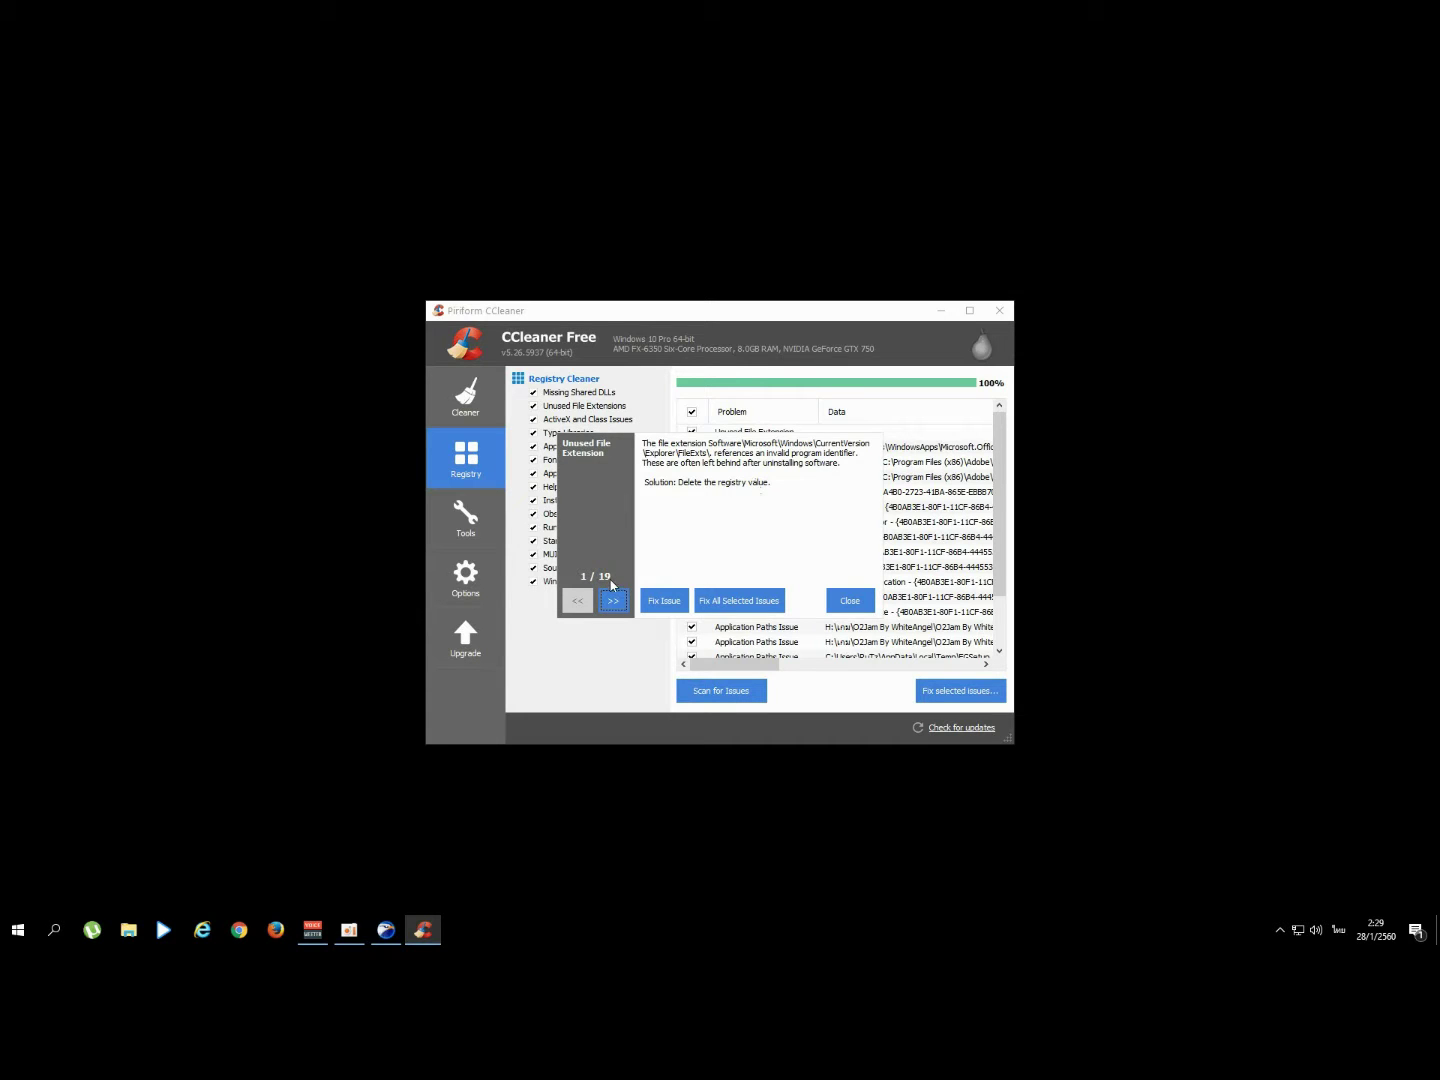
left_click_drag(609, 584, 599, 582)
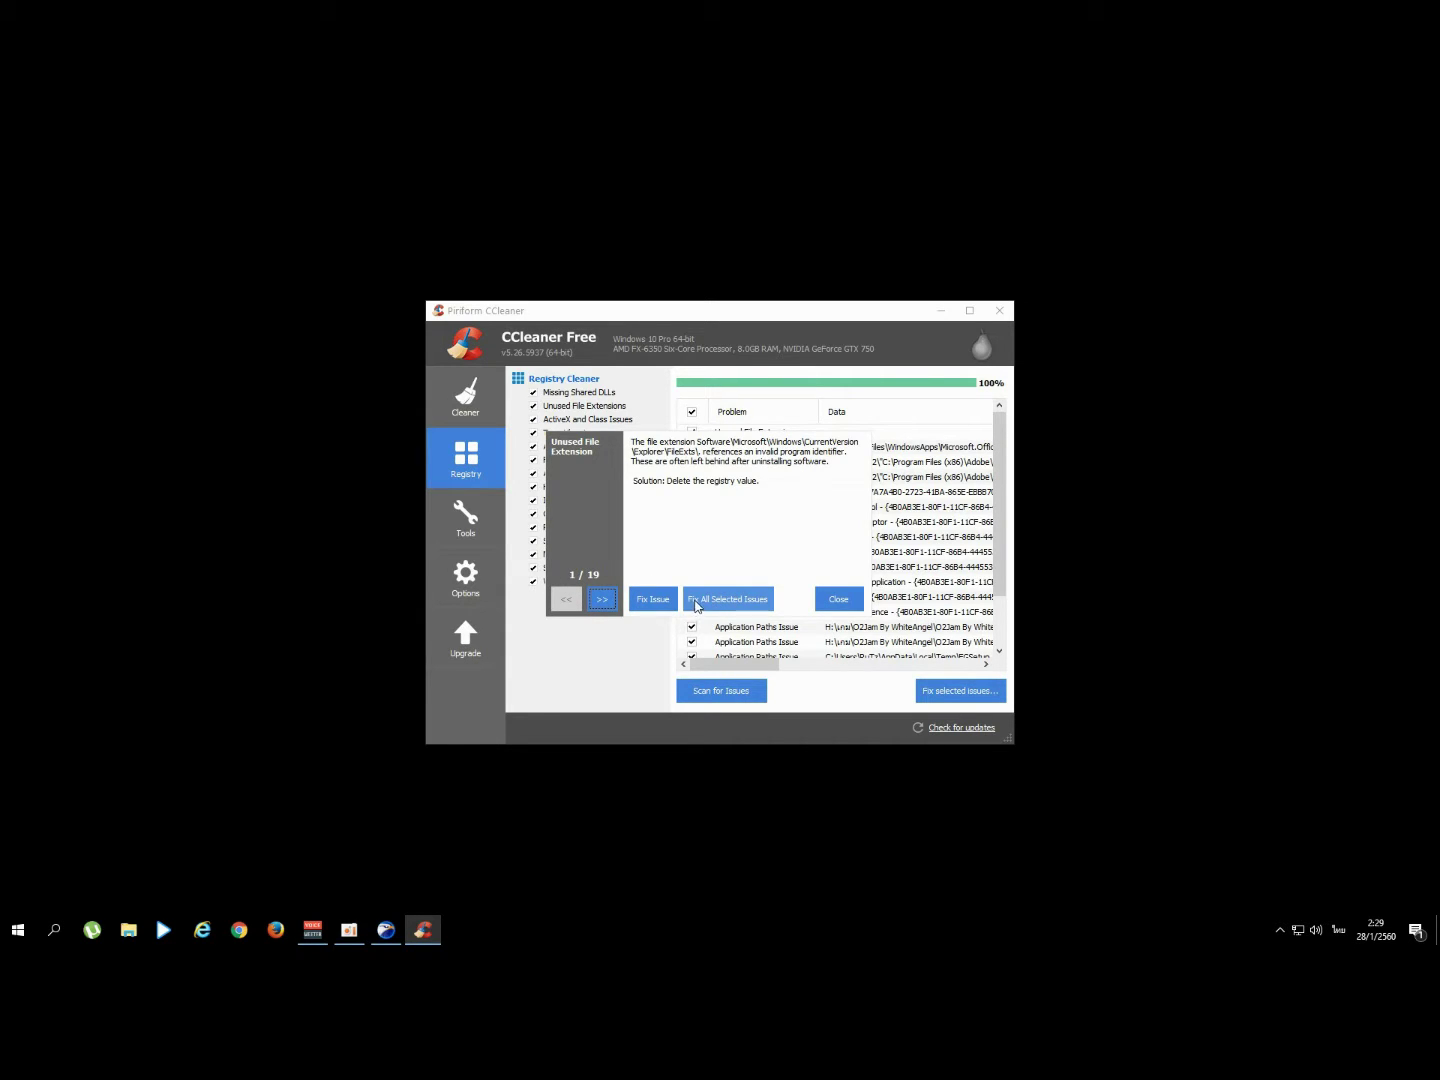
left_click(753, 606)
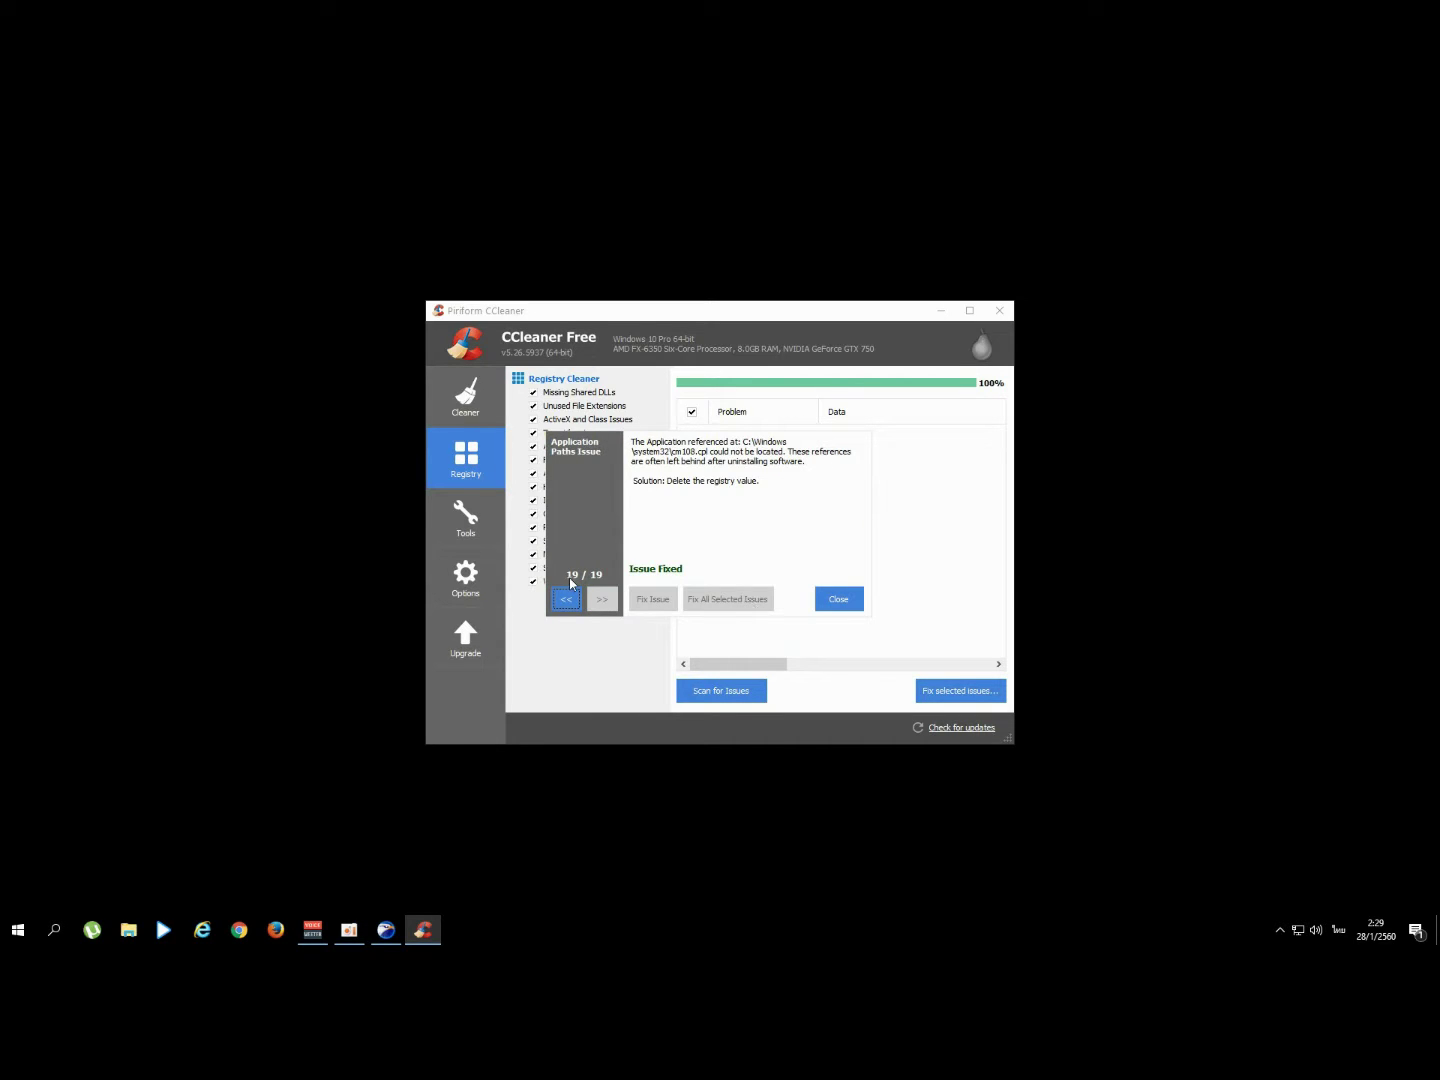
left_click(838, 598)
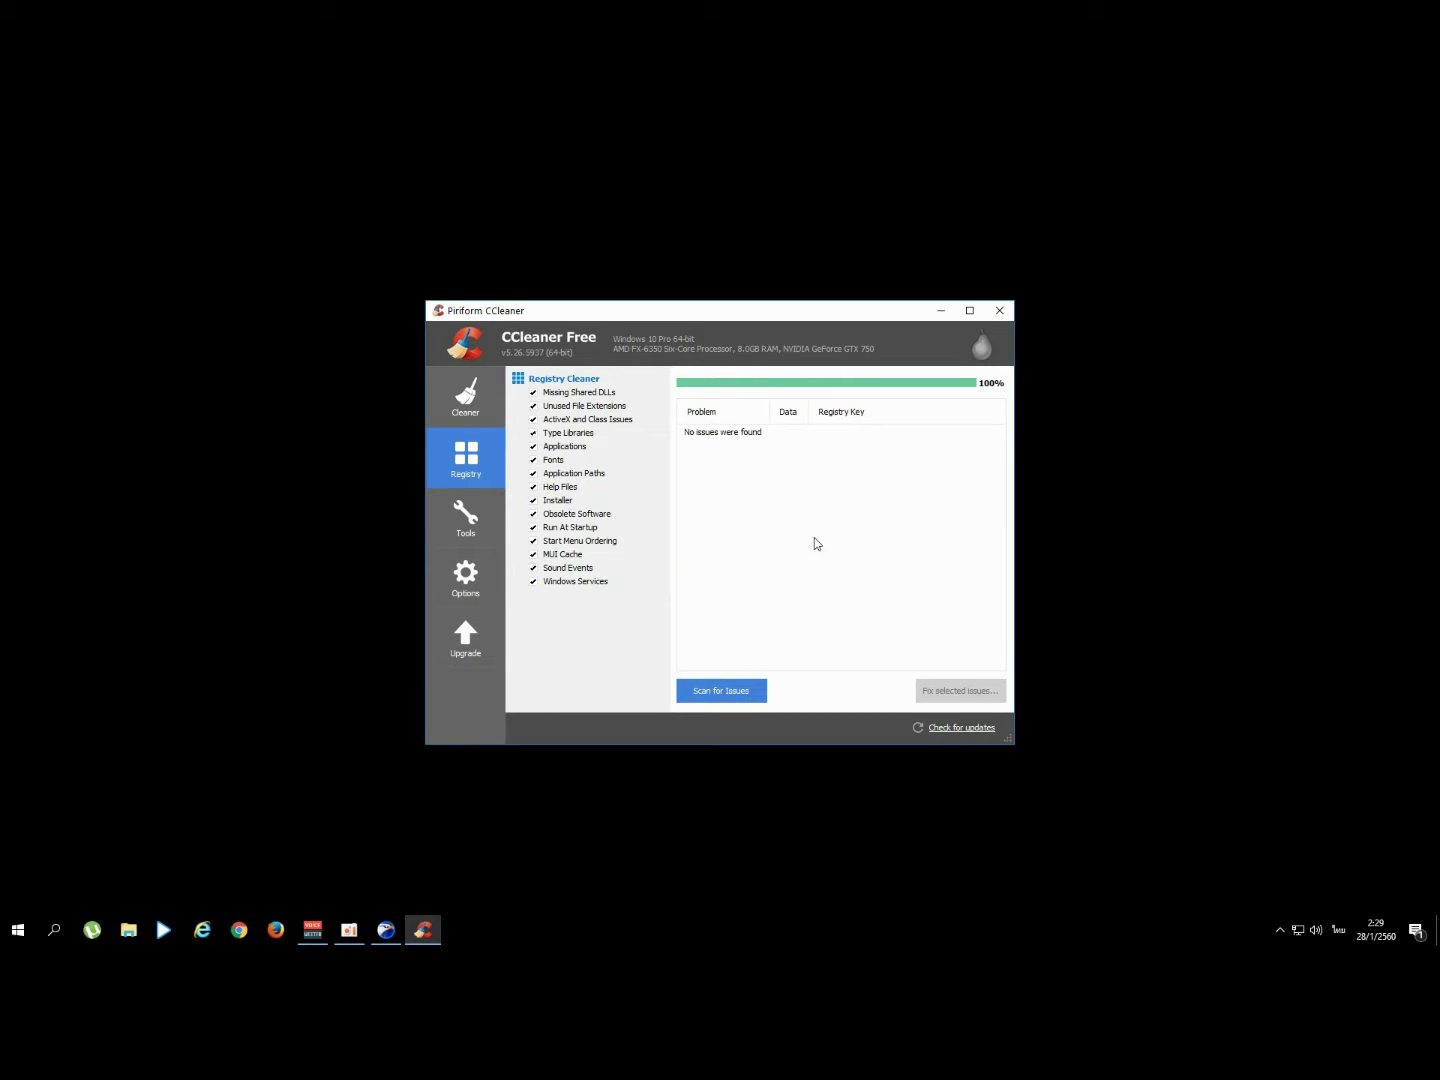
Step: Scan the registry for issues once more and close CCleaner
left_click(735, 690)
left_click(1000, 310)
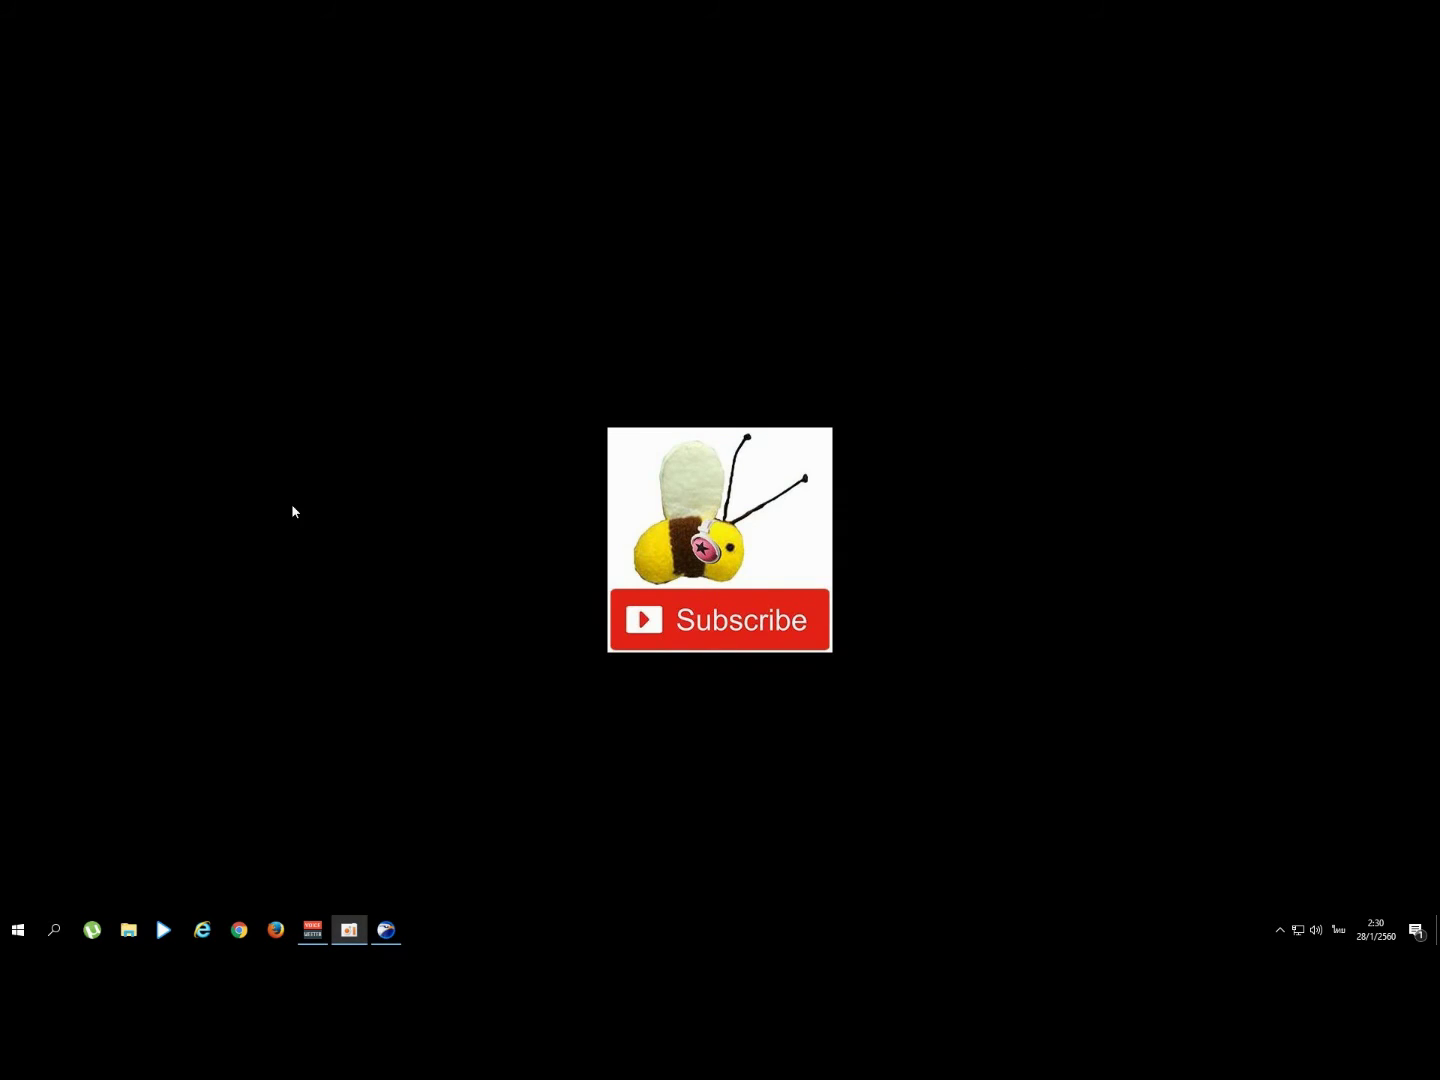